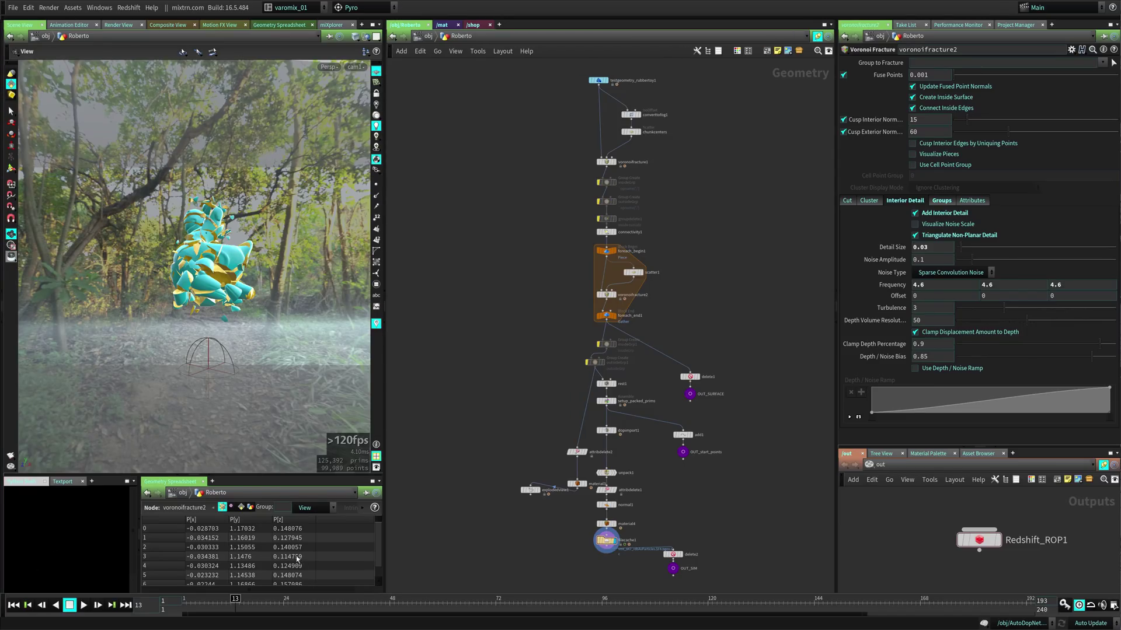
pyautogui.click(74, 523)
pyautogui.moveTo(618, 242); pyautogui.dragTo(589, 230, button='middle')
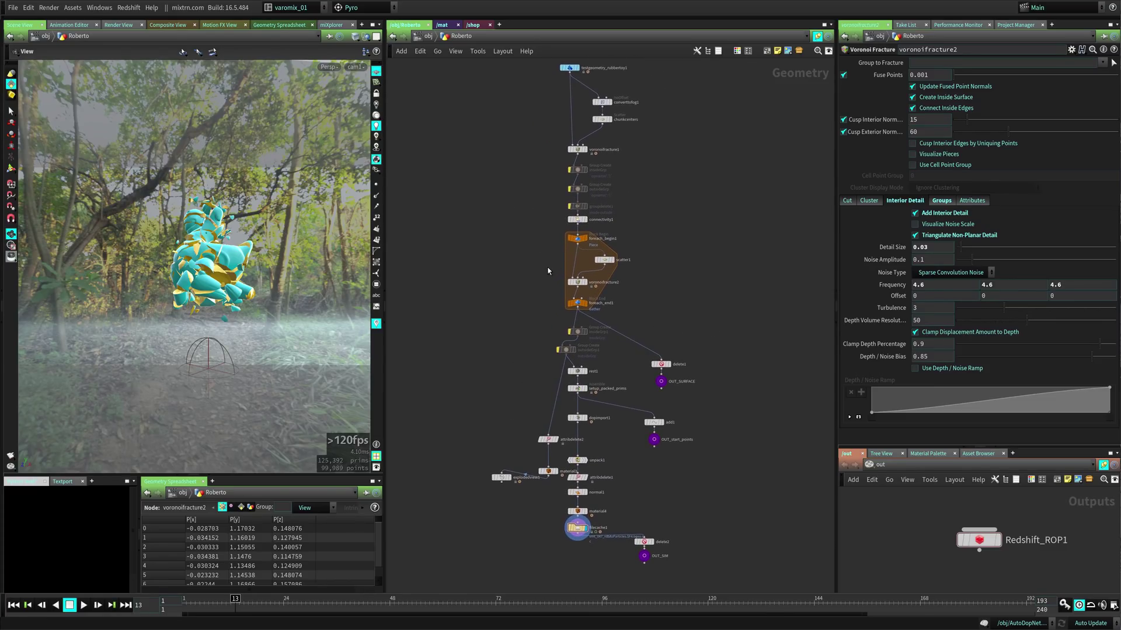
pyautogui.moveTo(554, 271); pyautogui.dragTo(578, 282, button='middle')
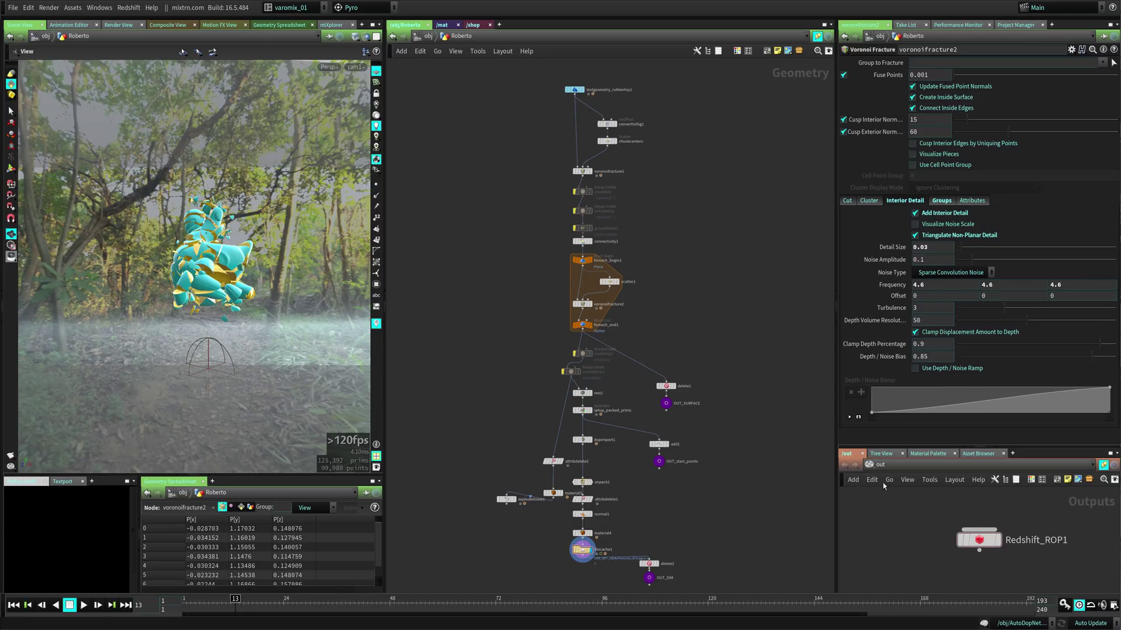
# - Show the Redshift_ROP1 render settings, look through the tree view, material palette and asset browser, and return to the out network
pyautogui.click(978, 541)
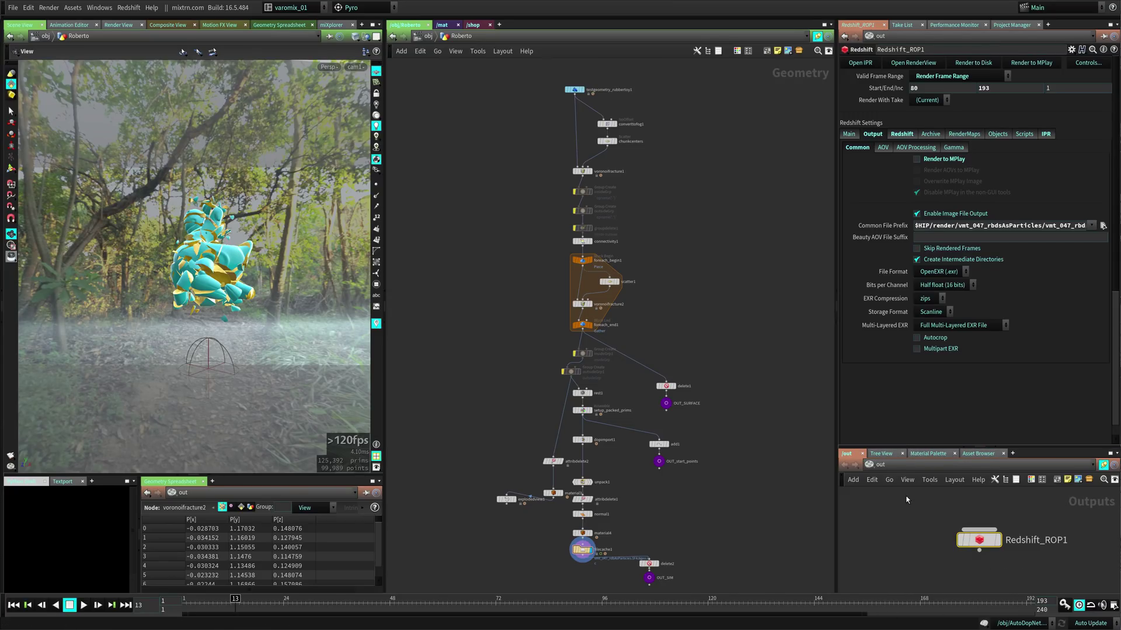
pyautogui.click(881, 453)
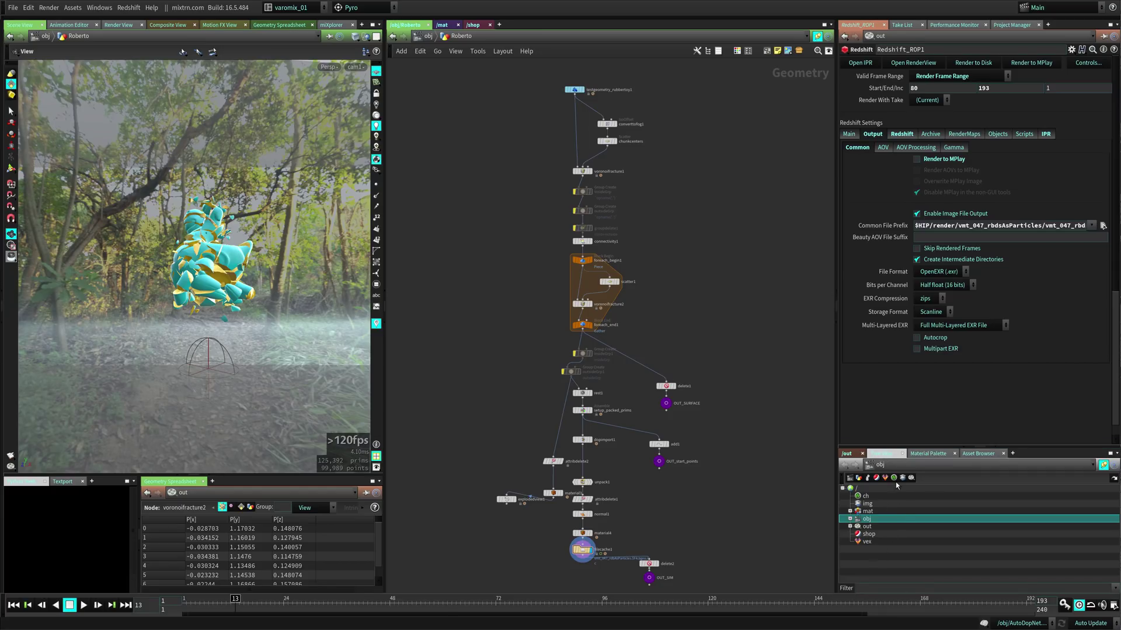
pyautogui.click(929, 453)
pyautogui.click(985, 455)
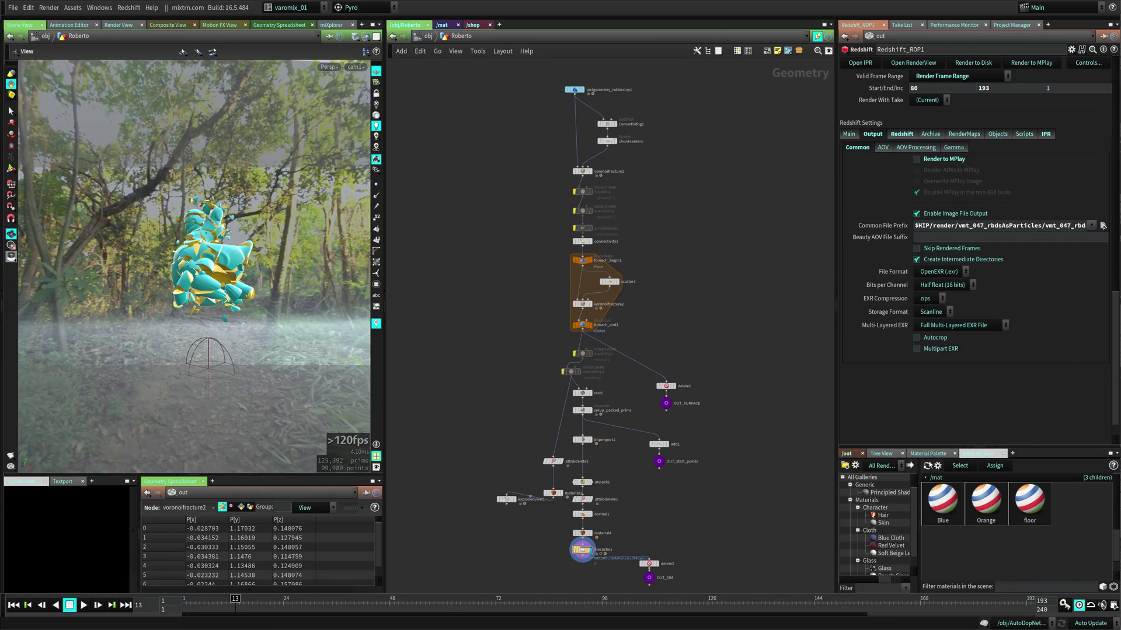
pyautogui.click(846, 454)
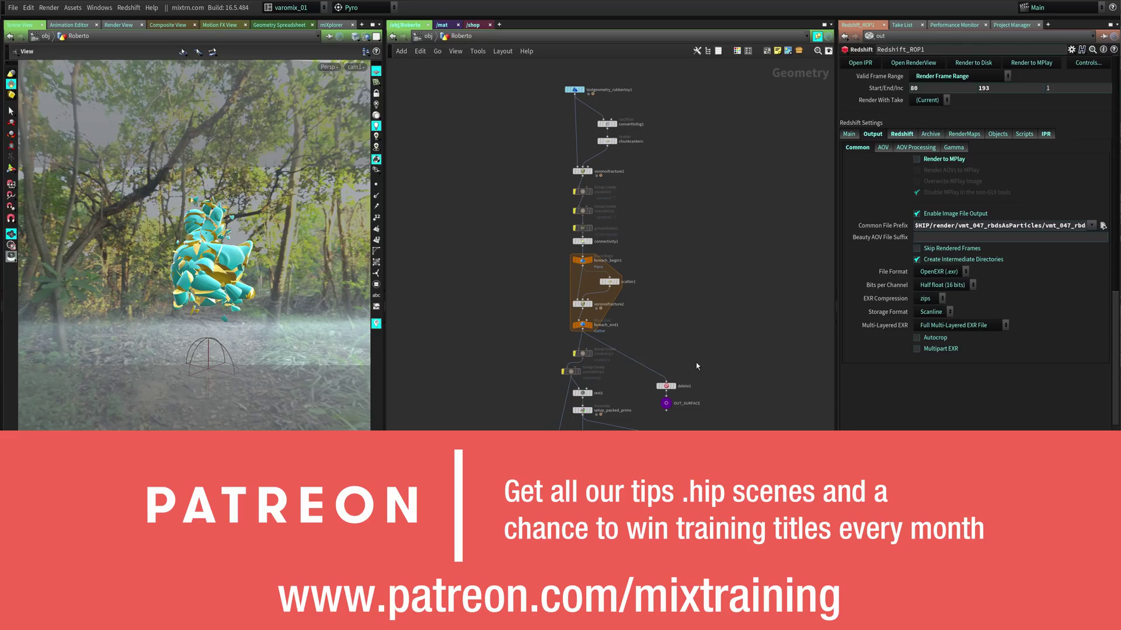
# - View all the materials in the mat network, framed to fit, and return to the Roberto geometry network
pyautogui.click(443, 25)
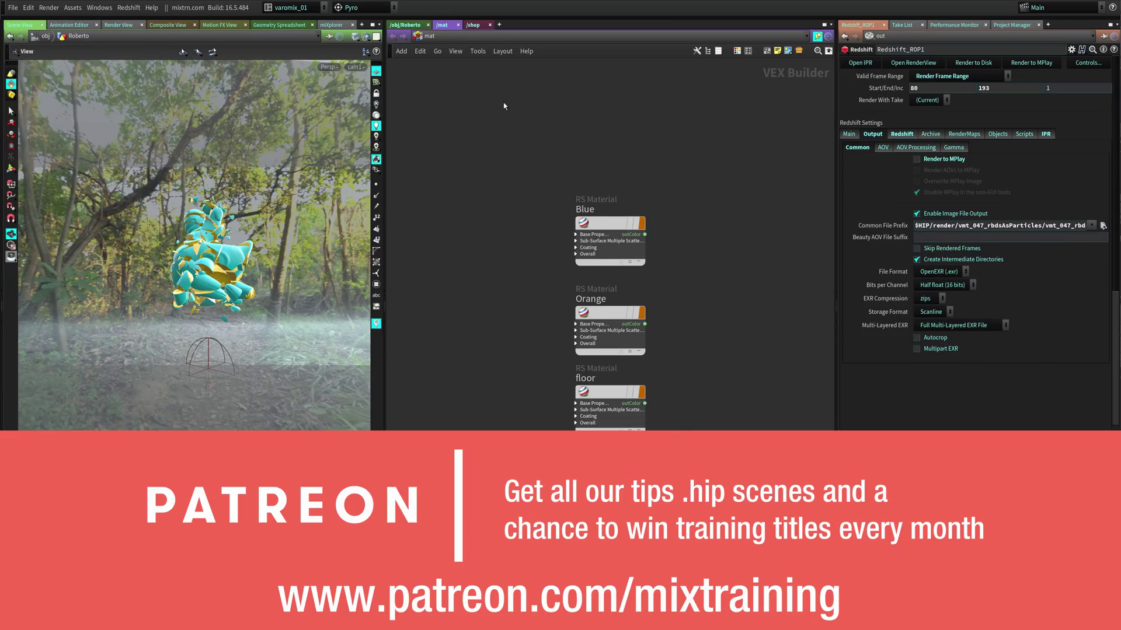
pyautogui.press('h')
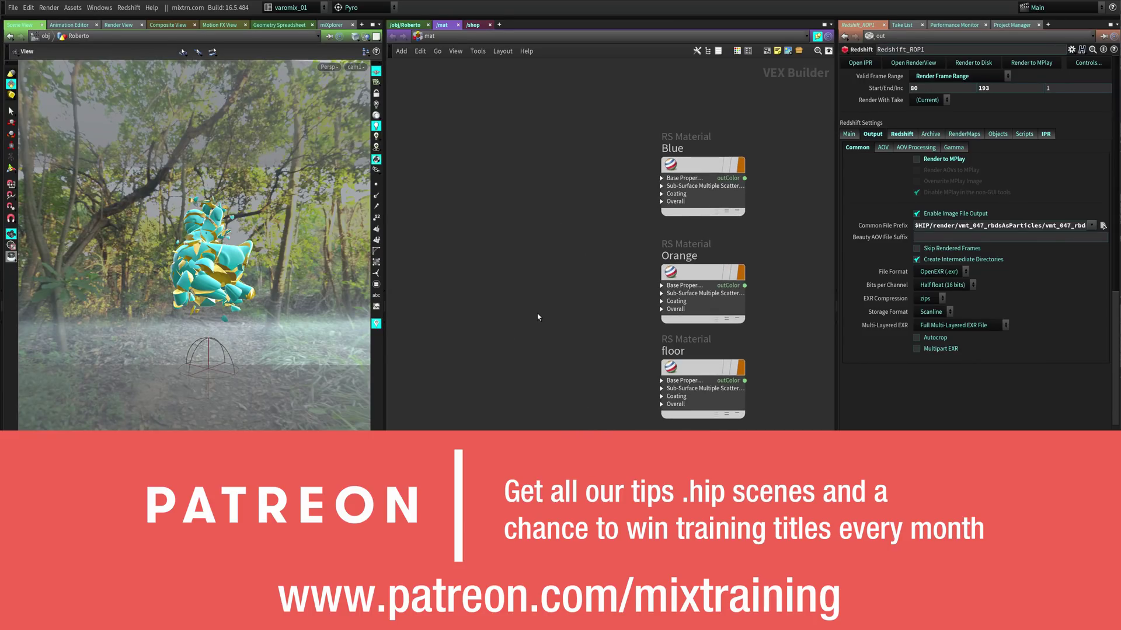
pyautogui.click(408, 25)
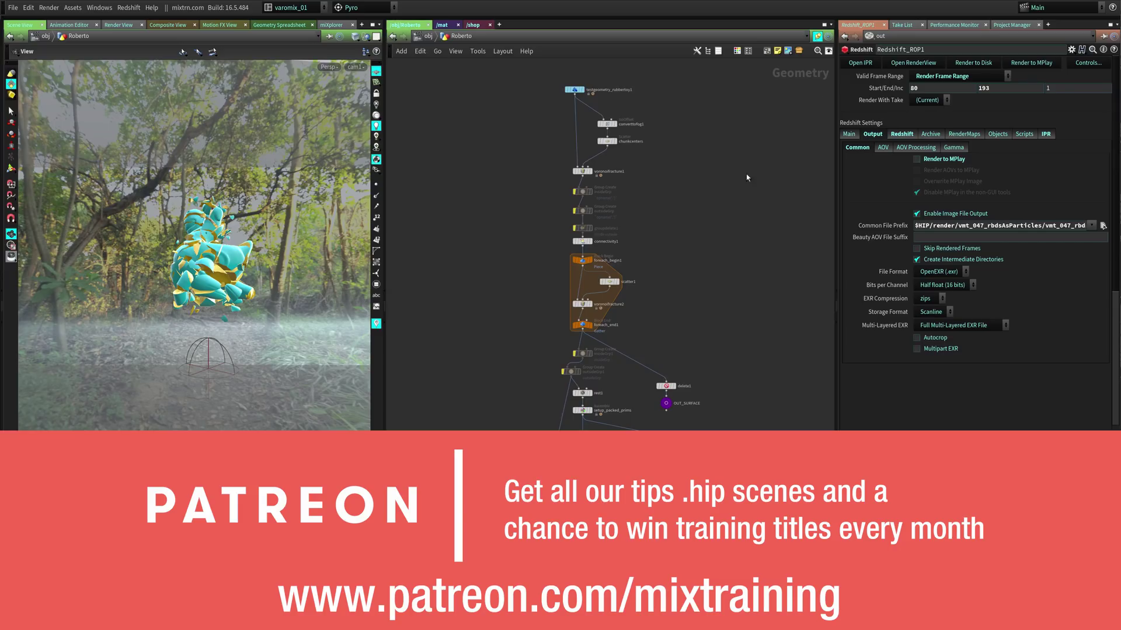
# - Navigate the Roberto network editor up to obj and across to mat, and go back through the history to Roberto
pyautogui.click(477, 36)
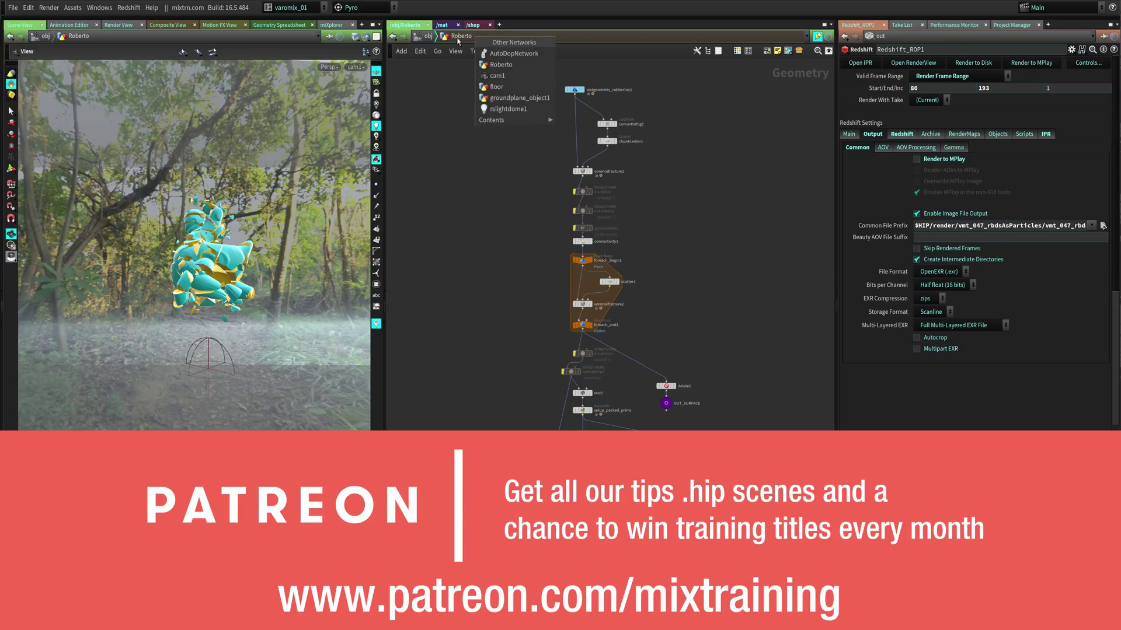
pyautogui.click(428, 36)
pyautogui.click(479, 36)
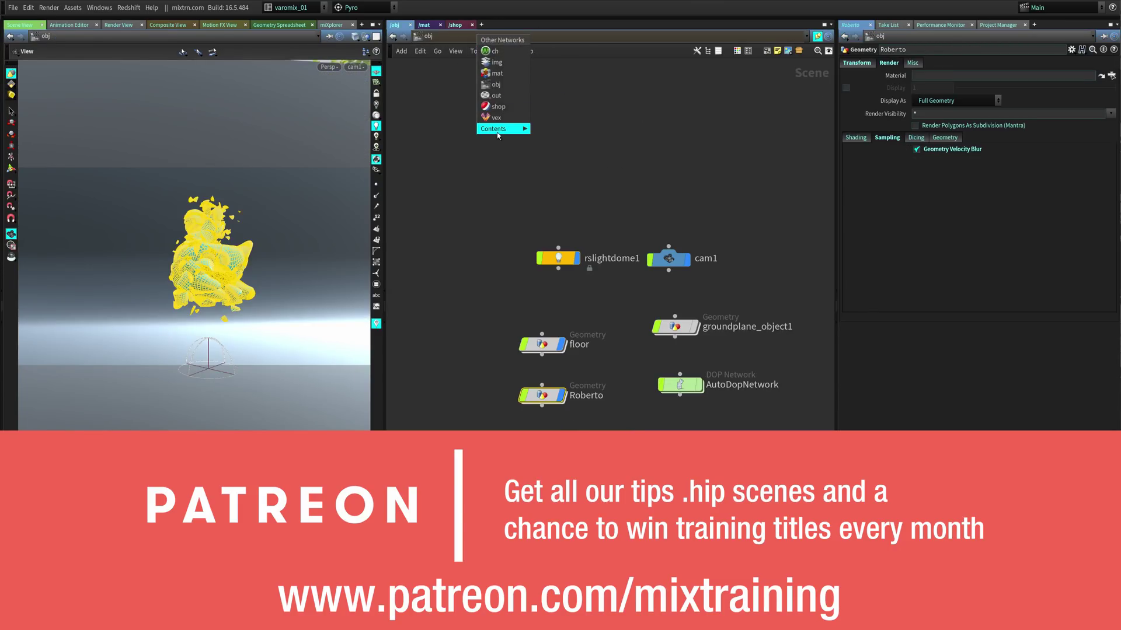
pyautogui.click(497, 77)
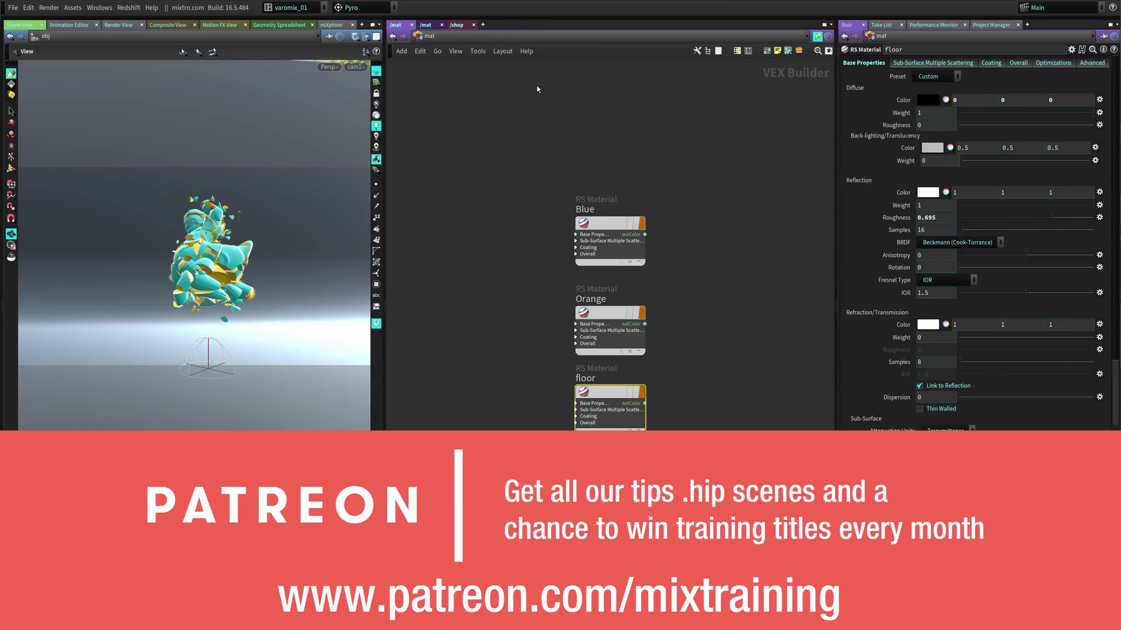
pyautogui.click(393, 36)
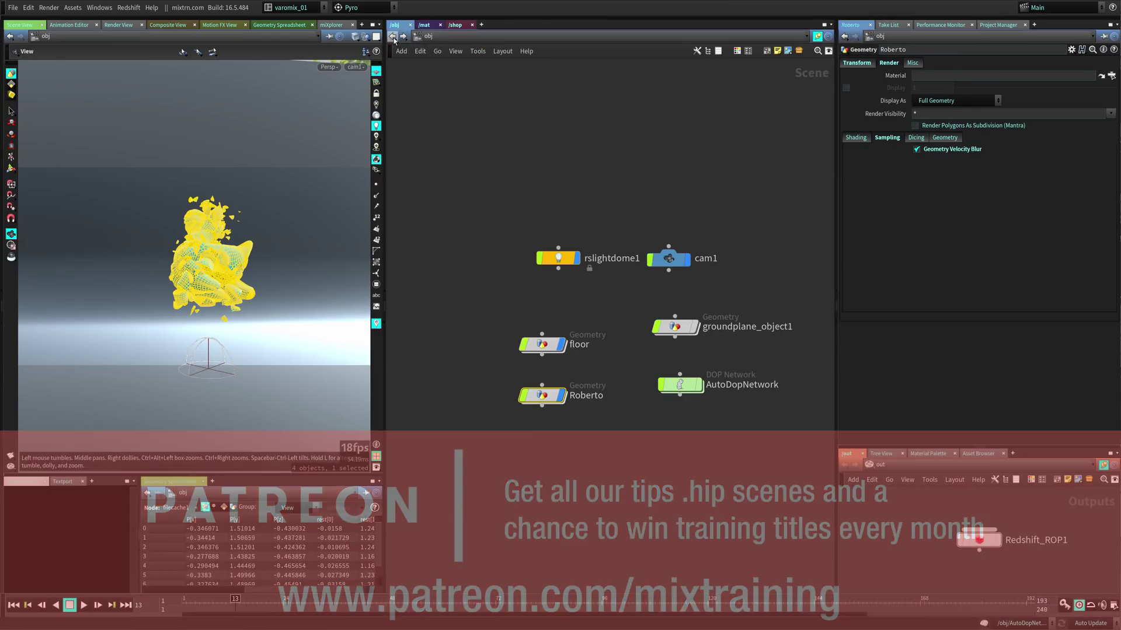
pyautogui.click(392, 37)
pyautogui.click(403, 36)
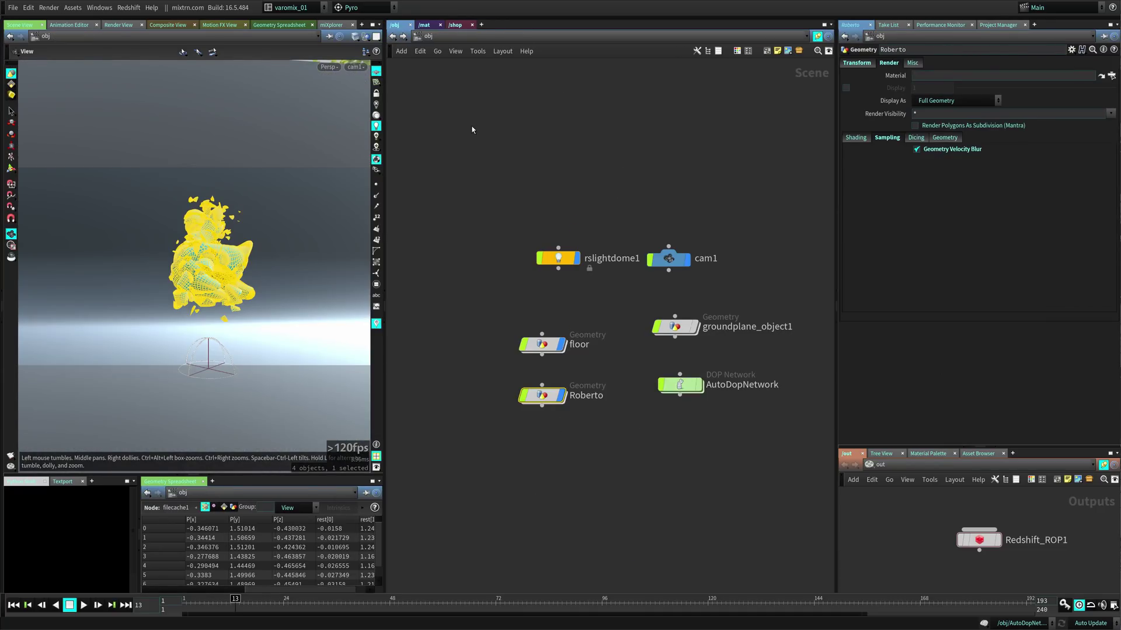
pyautogui.click(393, 36)
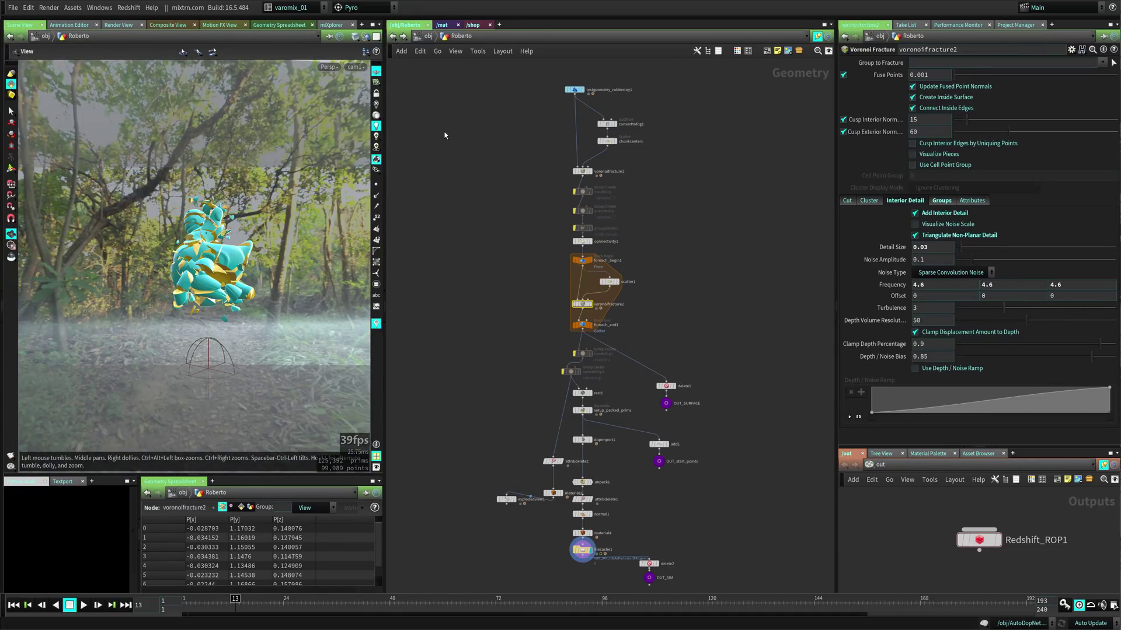
# - Add another network view beside the shop network, point it at the img compositing network, and return to the Roberto network
pyautogui.click(473, 25)
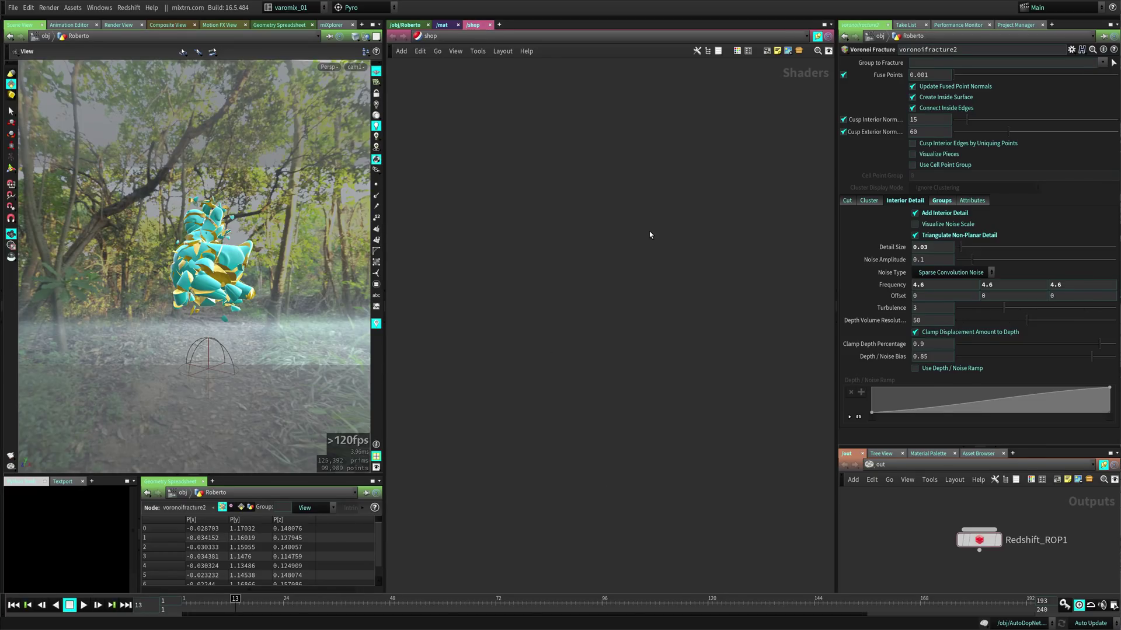
pyautogui.click(499, 25)
pyautogui.moveTo(544, 47)
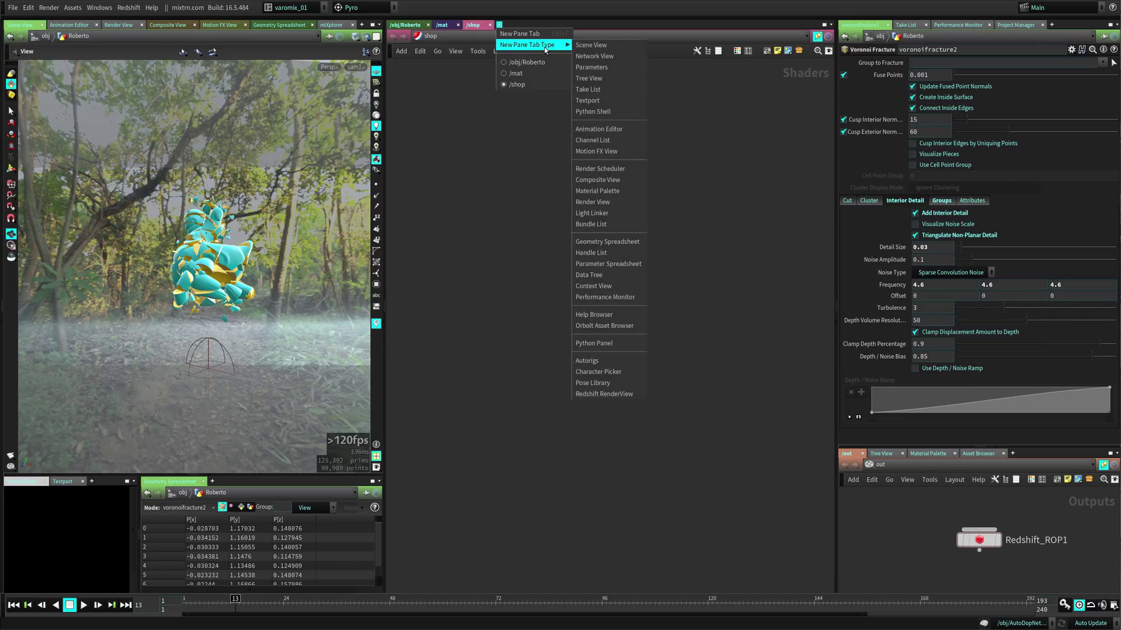
pyautogui.click(605, 56)
pyautogui.click(499, 37)
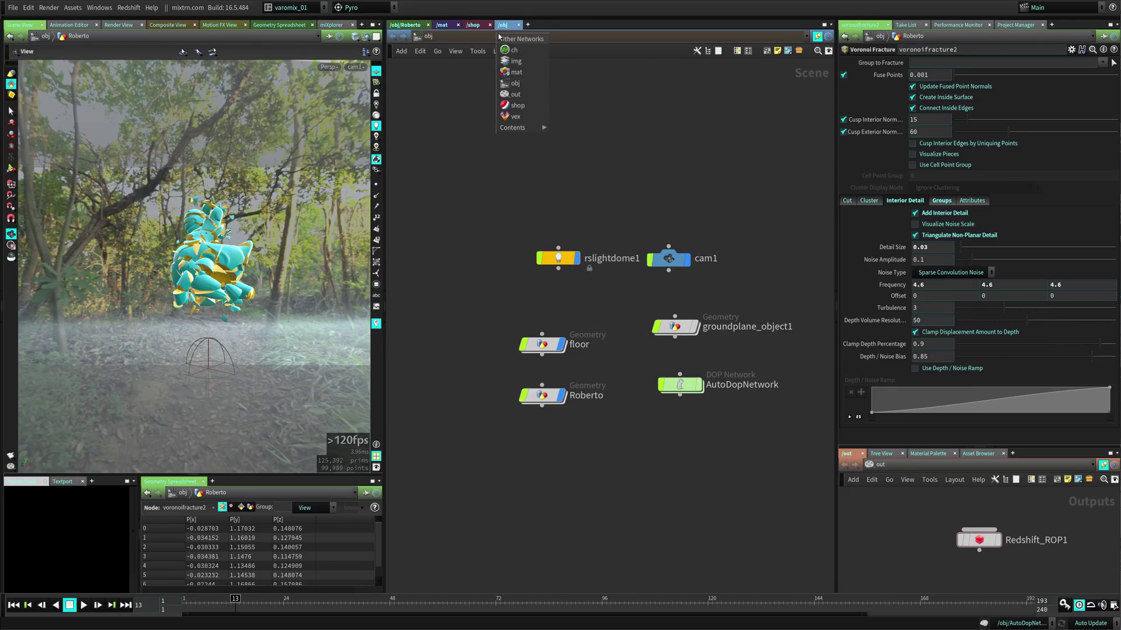
pyautogui.click(502, 72)
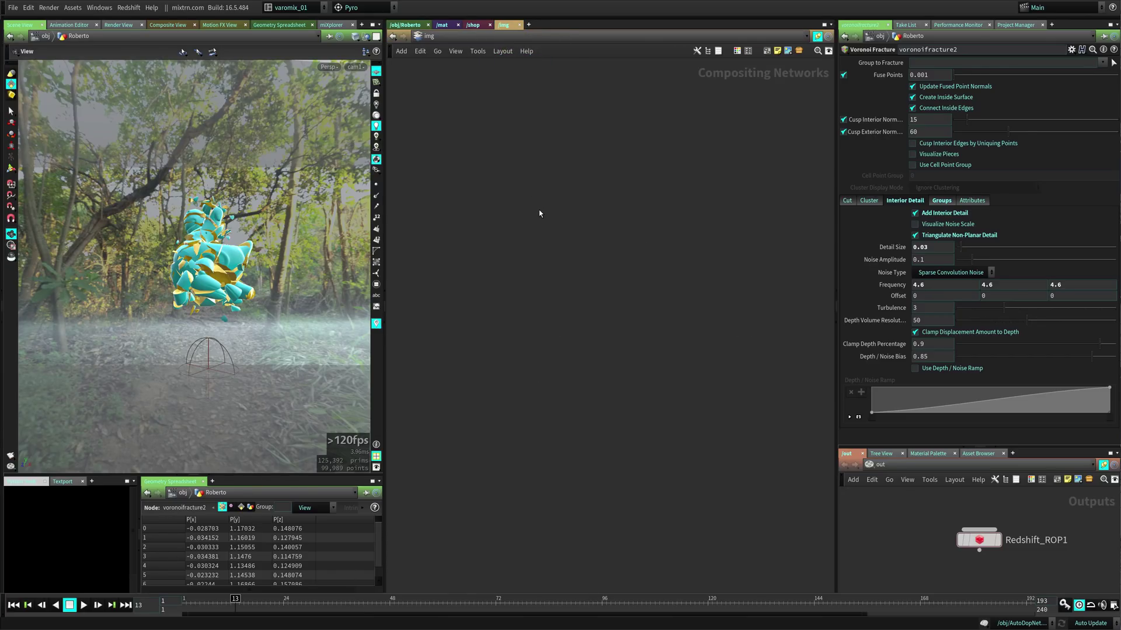
pyautogui.click(408, 25)
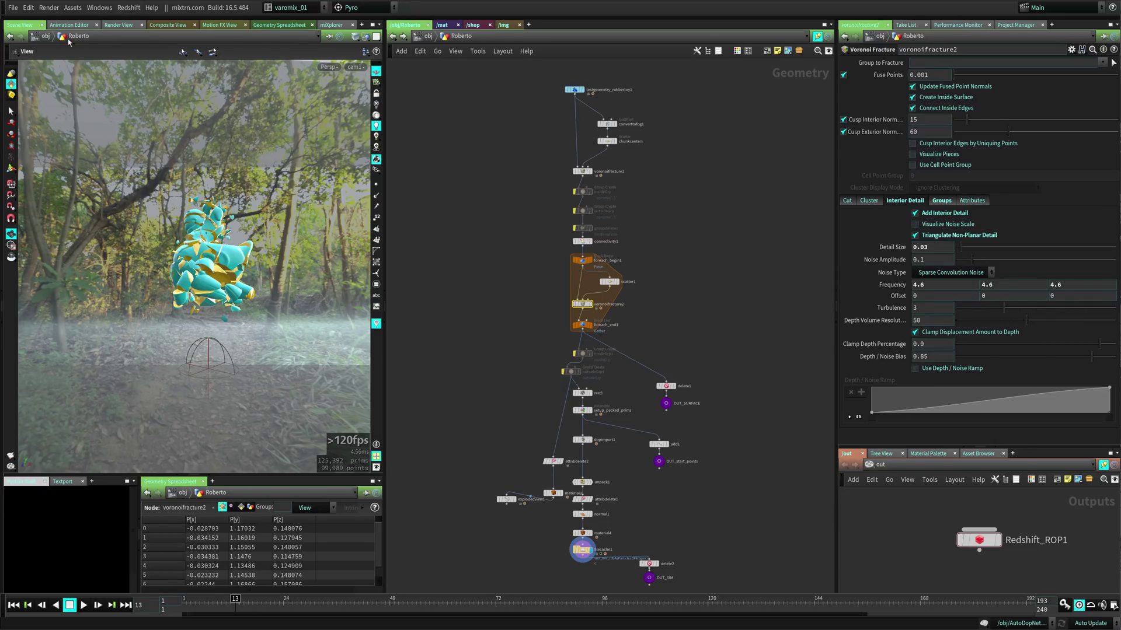
# - Check the render view and miXplorer, add a Redshift RenderView to the same pane, and return to the scene view
pyautogui.click(116, 26)
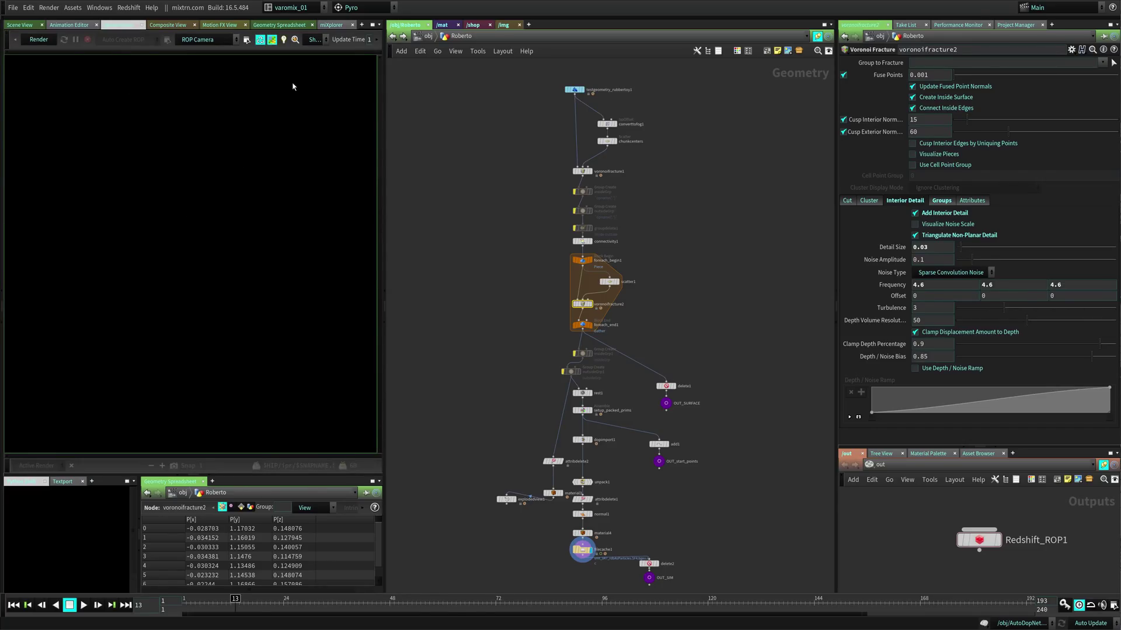
pyautogui.click(331, 25)
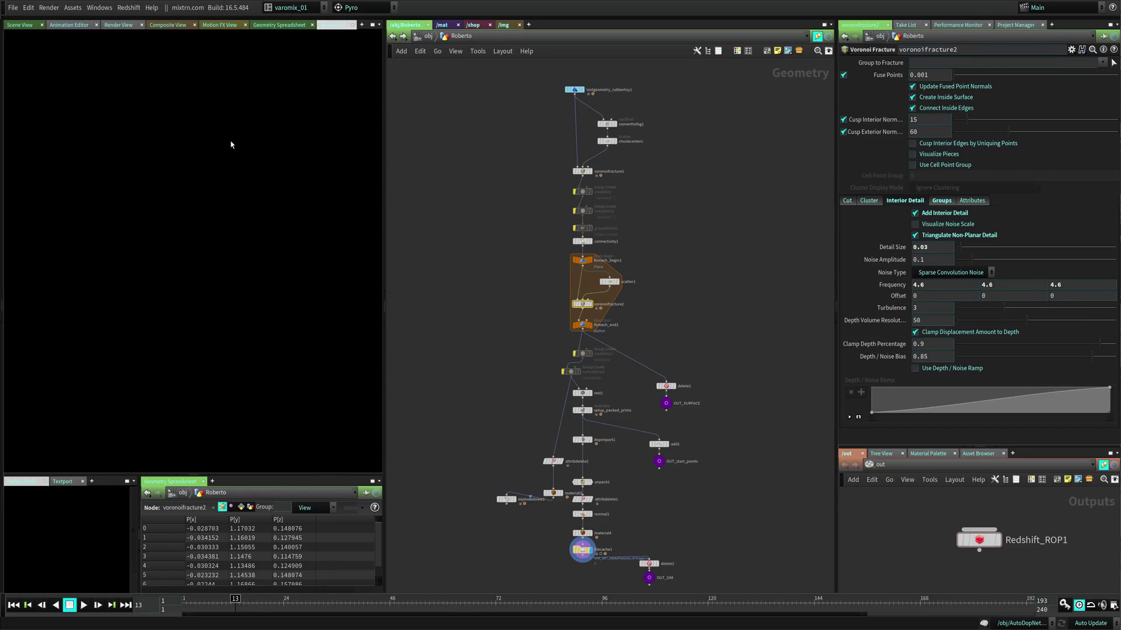
pyautogui.click(363, 25)
pyautogui.moveTo(397, 44)
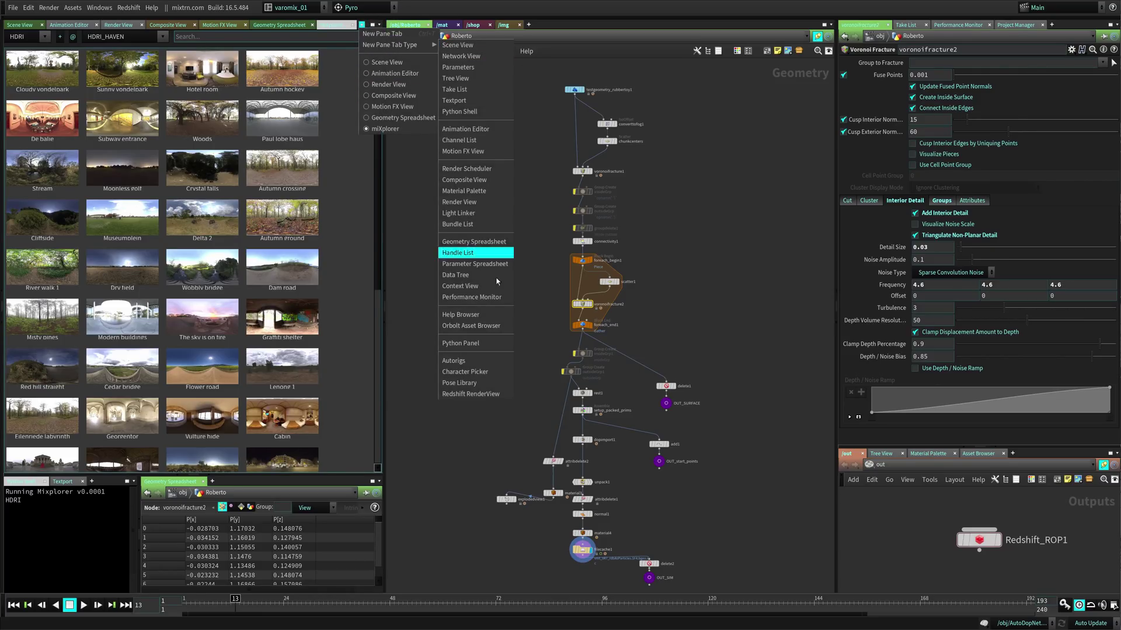
pyautogui.click(495, 394)
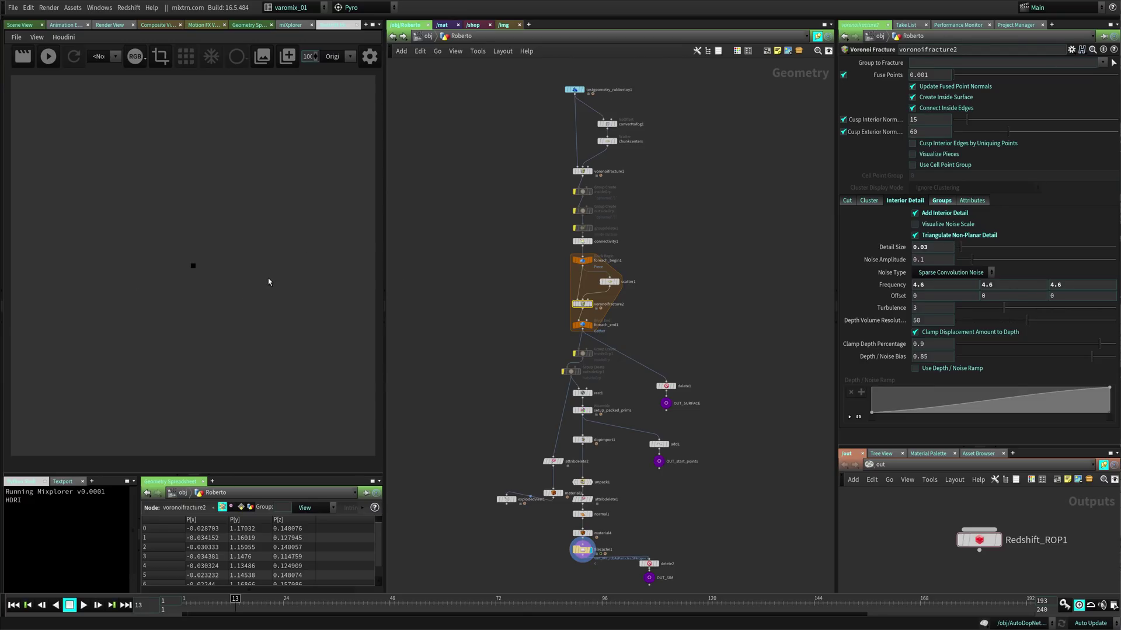
pyautogui.click(20, 24)
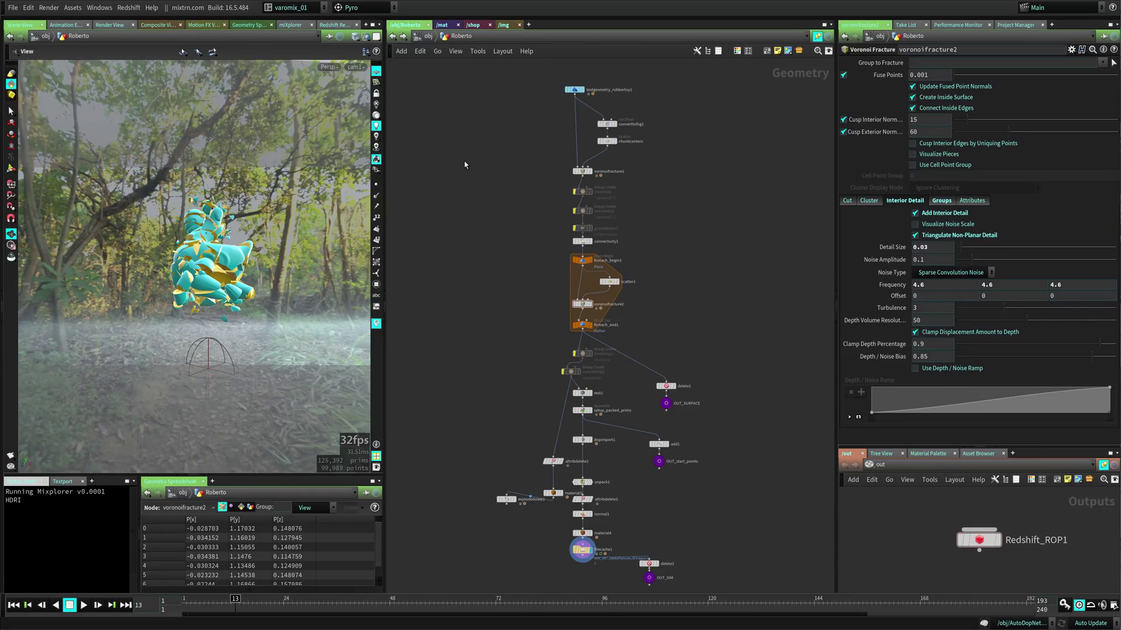
# - Switch the desktop layout to Build and select the testgeometry_rubbertoy1 node at the start of the Roberto network
pyautogui.click(301, 8)
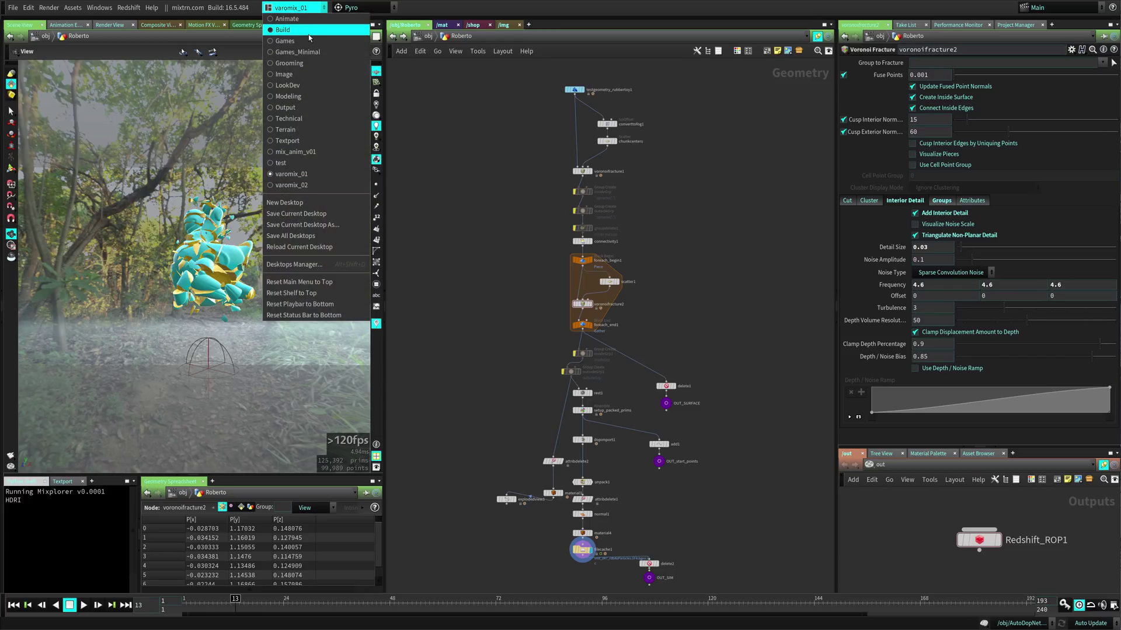
pyautogui.click(309, 30)
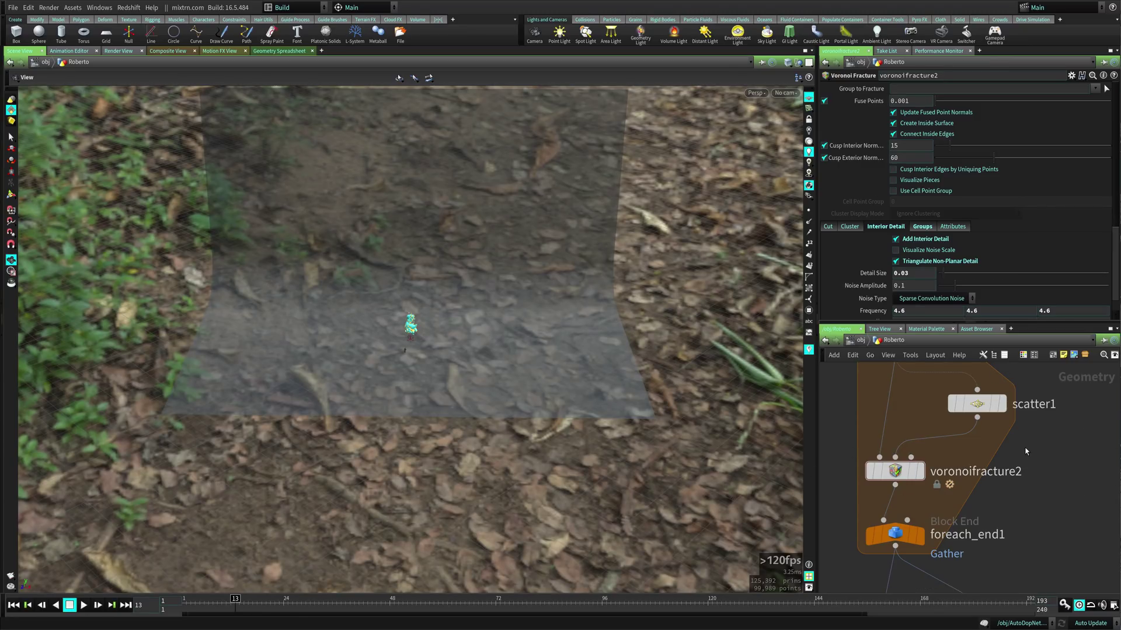
pyautogui.moveTo(1015, 459); pyautogui.dragTo(1064, 517, button='middle')
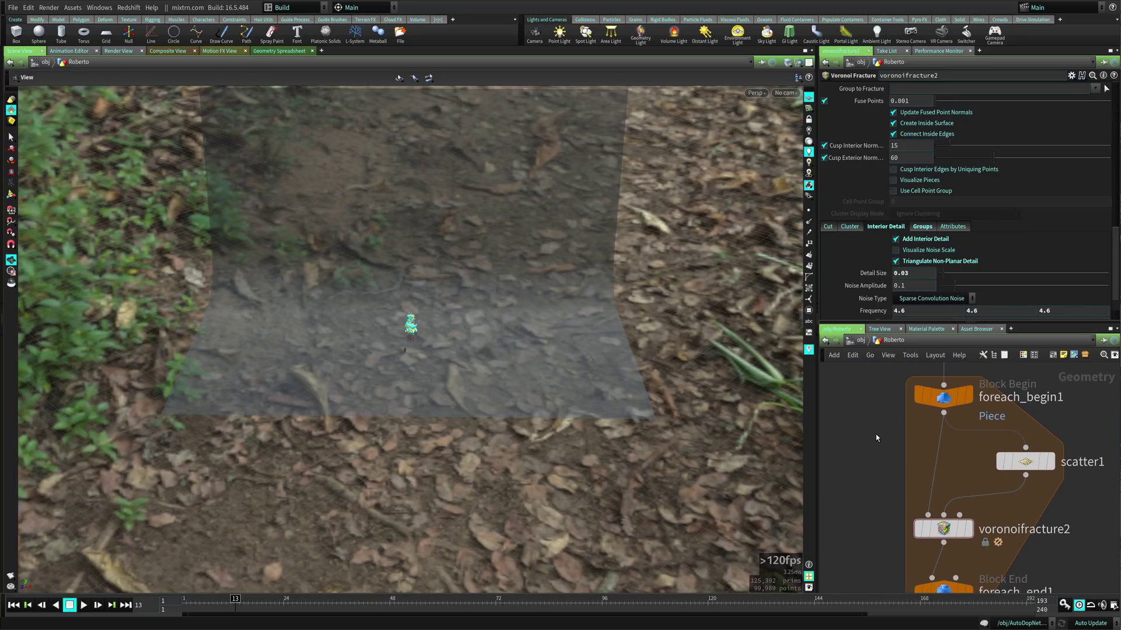
pyautogui.scroll(-10, 876, 439)
pyautogui.moveTo(876, 439)
pyautogui.mouseDown(button='middle')
pyautogui.moveTo(951, 444)
pyautogui.moveTo(893, 430)
pyautogui.moveTo(925, 444)
pyautogui.moveTo(893, 455)
pyautogui.moveTo(926, 430)
pyautogui.moveTo(881, 456)
pyautogui.mouseUp(button='middle')
pyautogui.scroll(3, 1000, 464)
pyautogui.moveTo(880, 455); pyautogui.dragTo(927, 402)
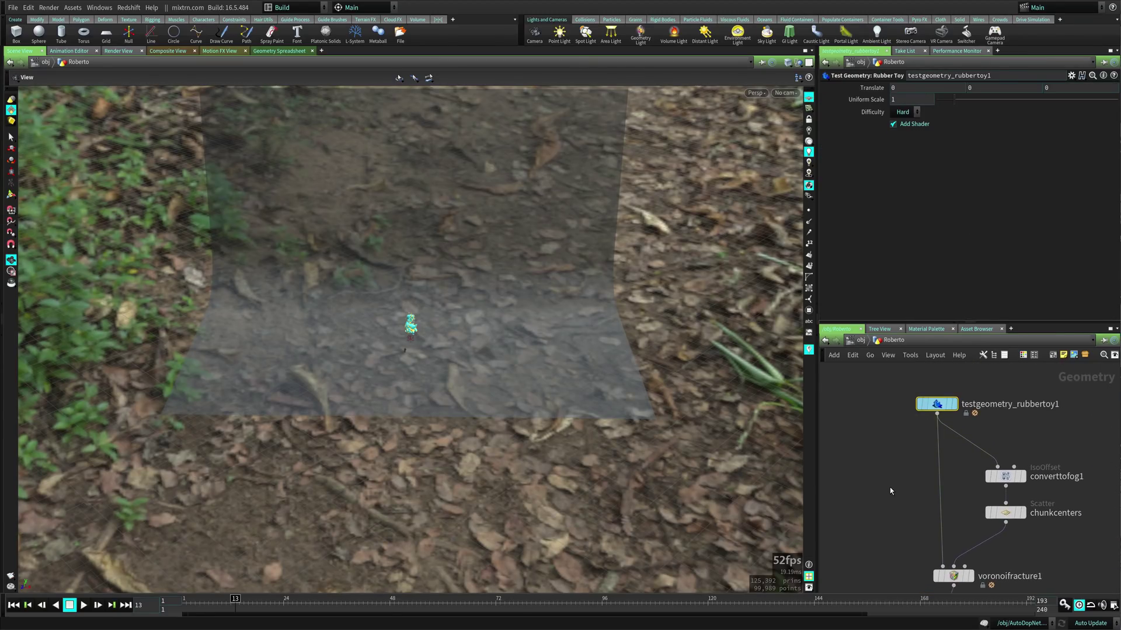
# - Examine the Roberto node chain from the rubber toy source down to filecache1, at close range and as a whole
pyautogui.scroll(-2, 961, 397)
pyautogui.moveTo(910, 572); pyautogui.dragTo(890, 512, button='middle')
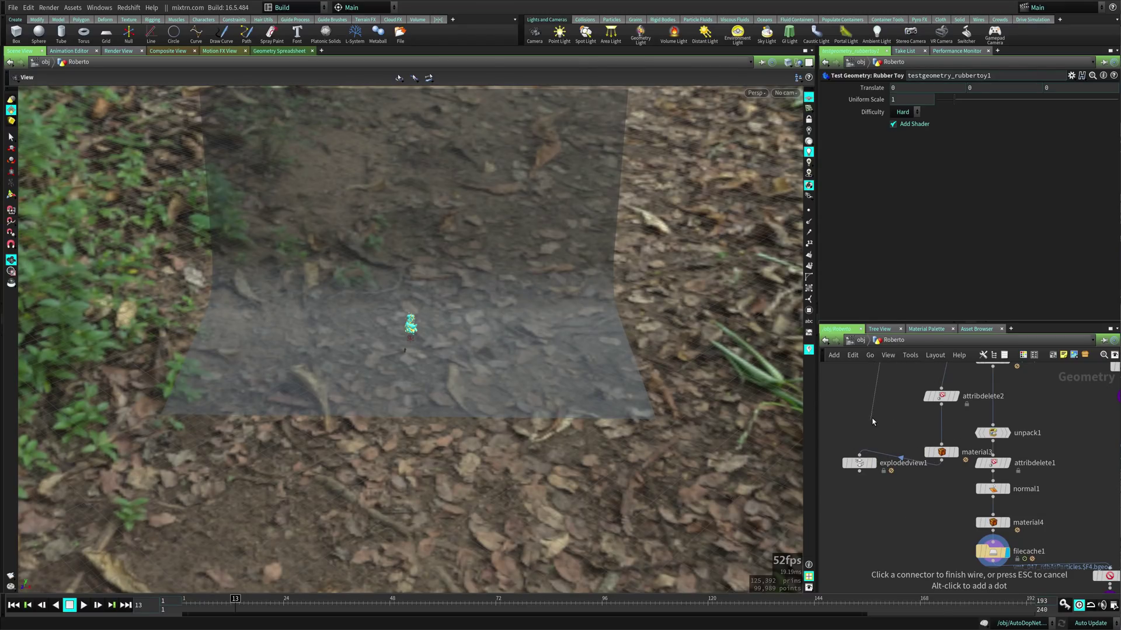
pyautogui.press('Escape')
pyautogui.scroll(-5, 880, 405)
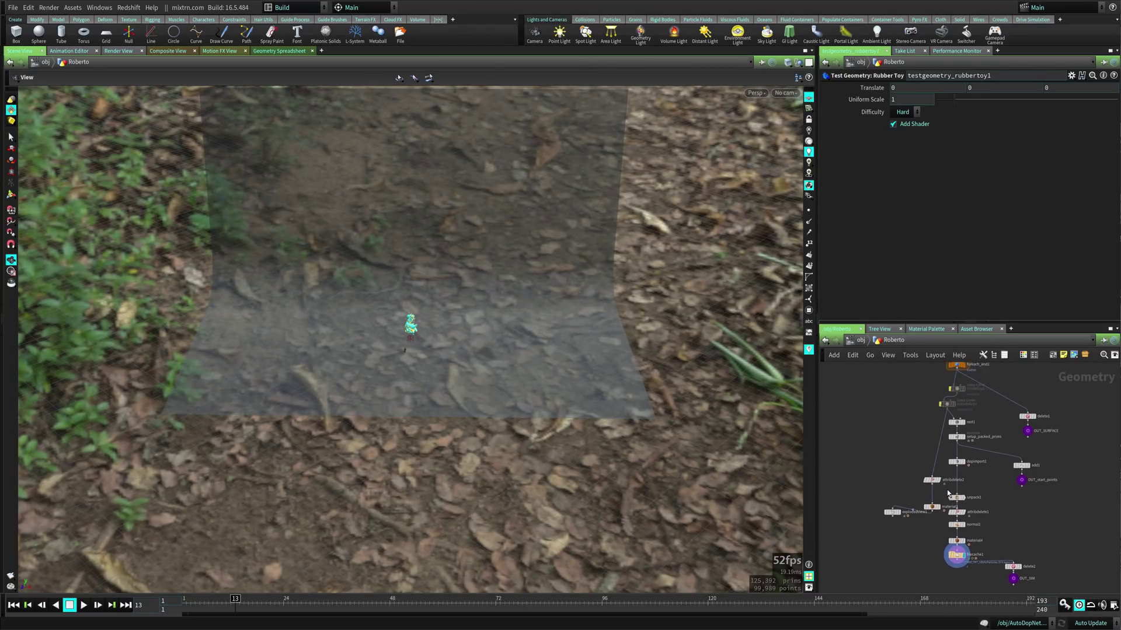
pyautogui.scroll(3, 939, 435)
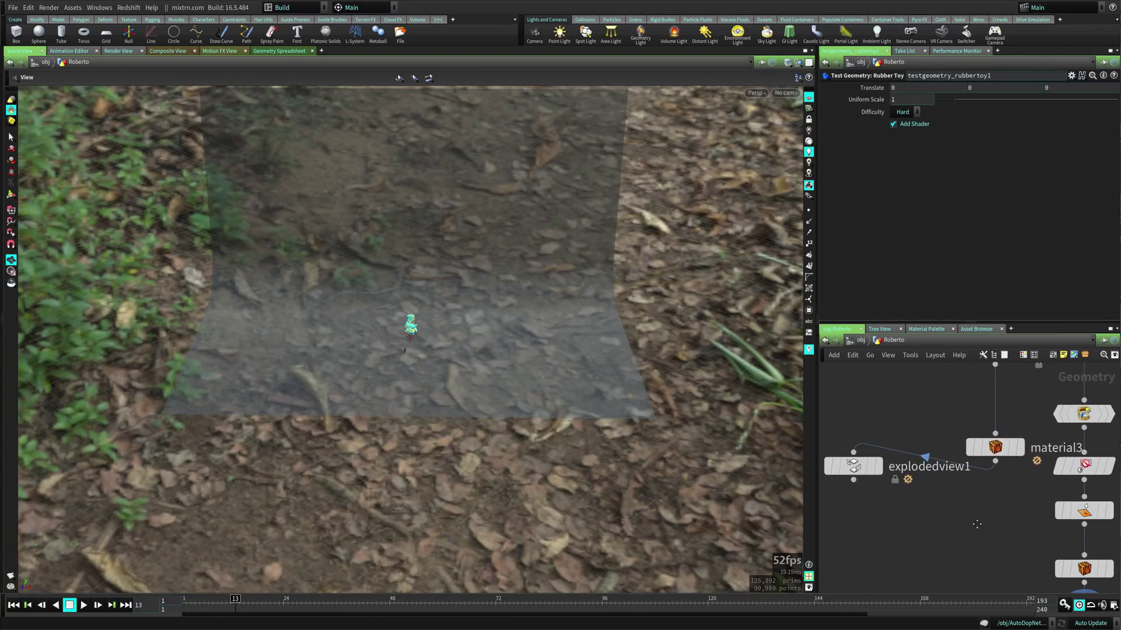
pyautogui.scroll(-5, 1095, 468)
pyautogui.scroll(6, 1096, 468)
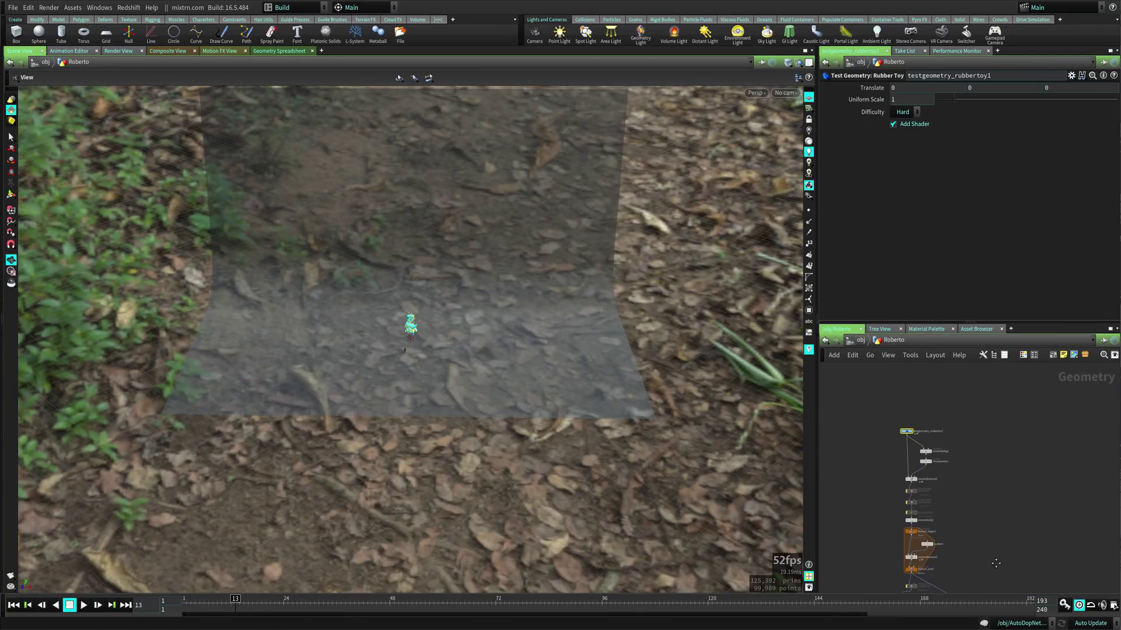
pyautogui.moveTo(1046, 524); pyautogui.dragTo(1012, 422, button='middle')
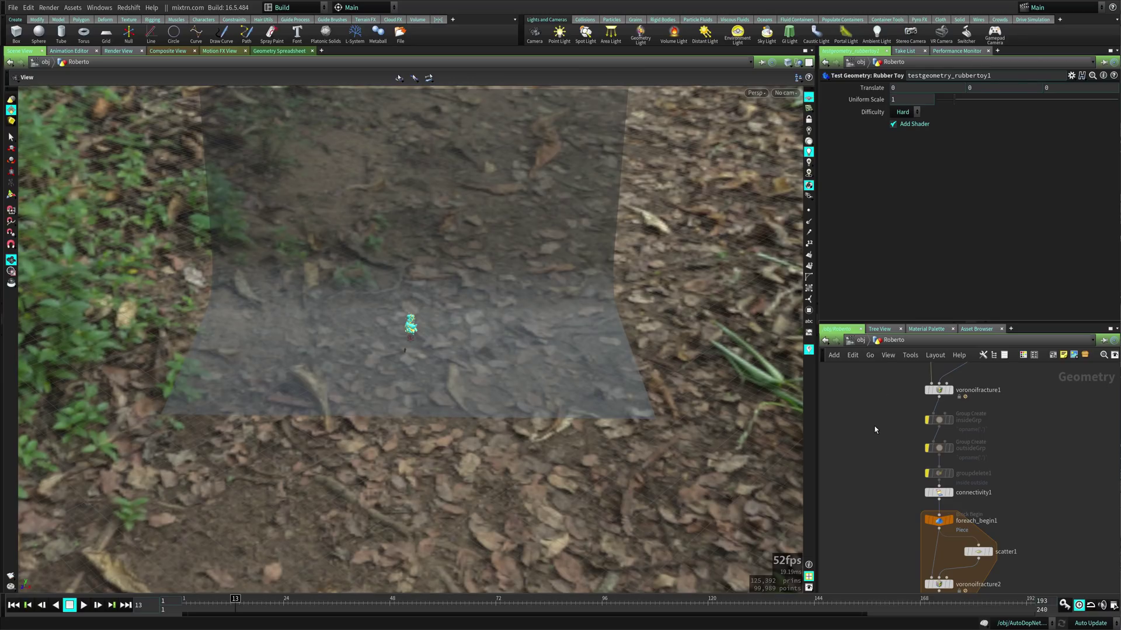
pyautogui.scroll(-6, 876, 425)
pyautogui.moveTo(876, 425); pyautogui.dragTo(978, 434, button='middle')
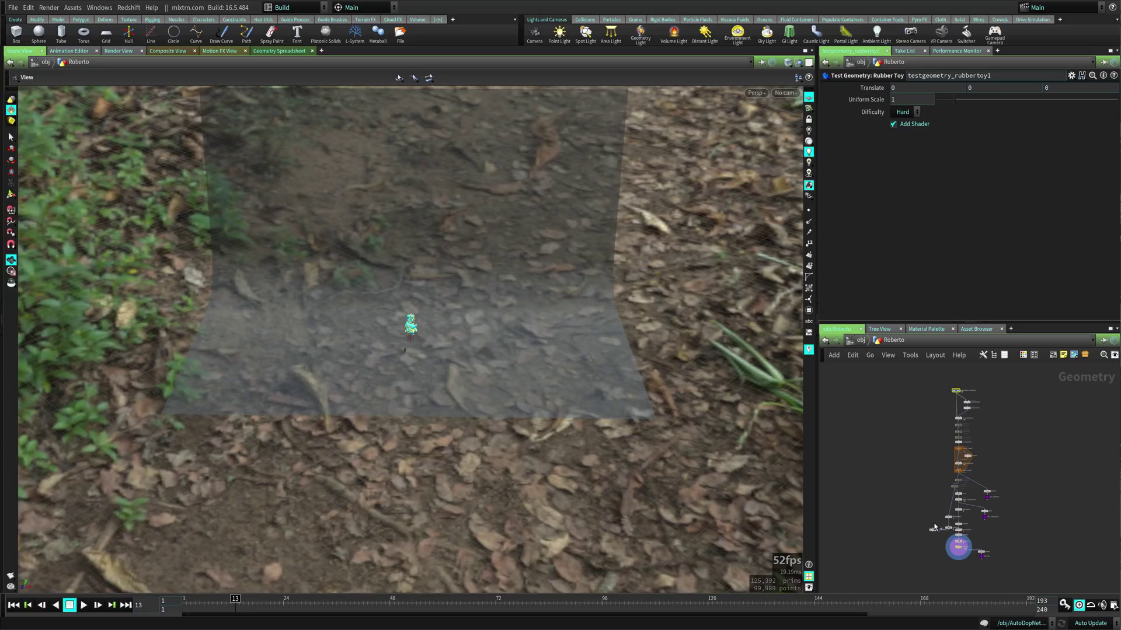
# - Select the voronoifracture1 node in the Roberto network and look through its parameters, including the Interior Detail settings
pyautogui.scroll(8, 912, 427)
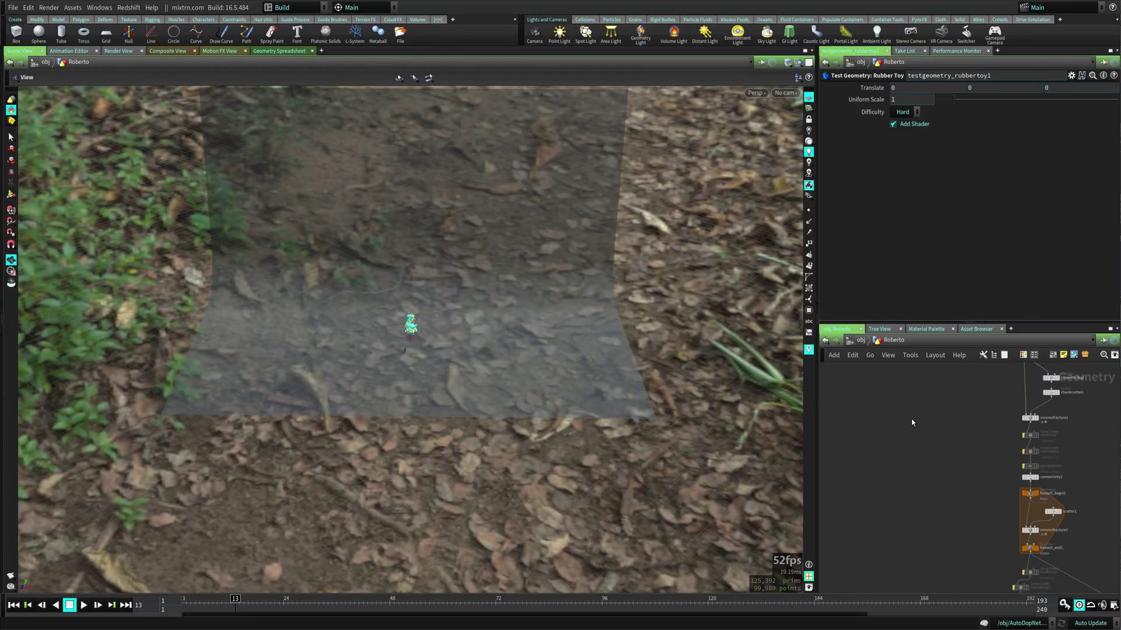
pyautogui.click(943, 458)
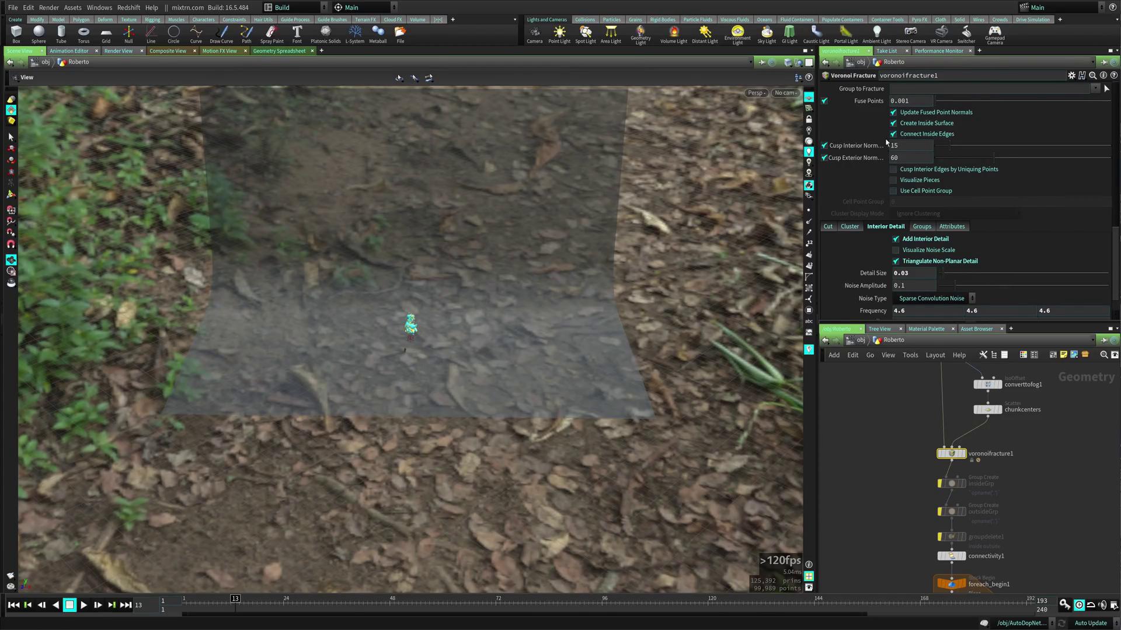
pyautogui.scroll(-5, 971, 271)
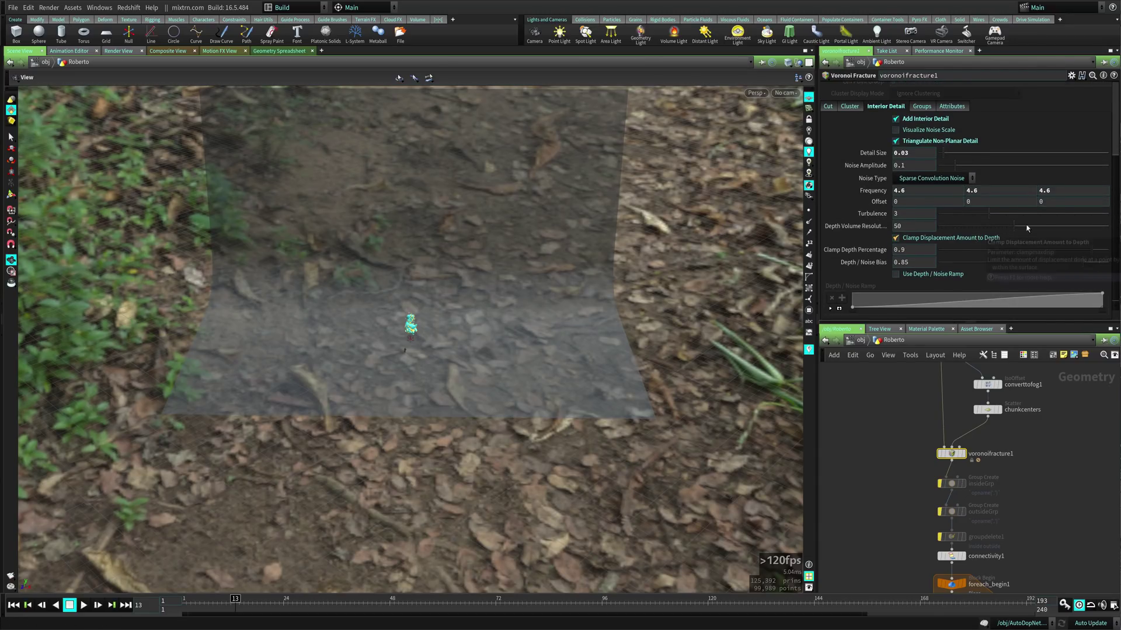
pyautogui.scroll(5, 1100, 161)
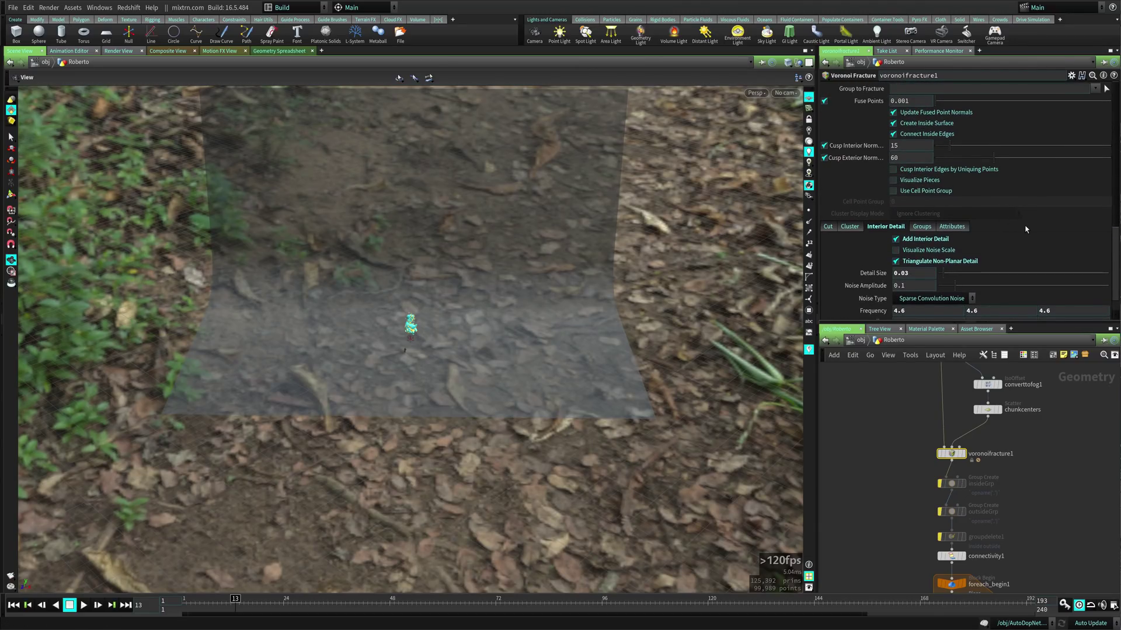
pyautogui.scroll(-1, 1015, 246)
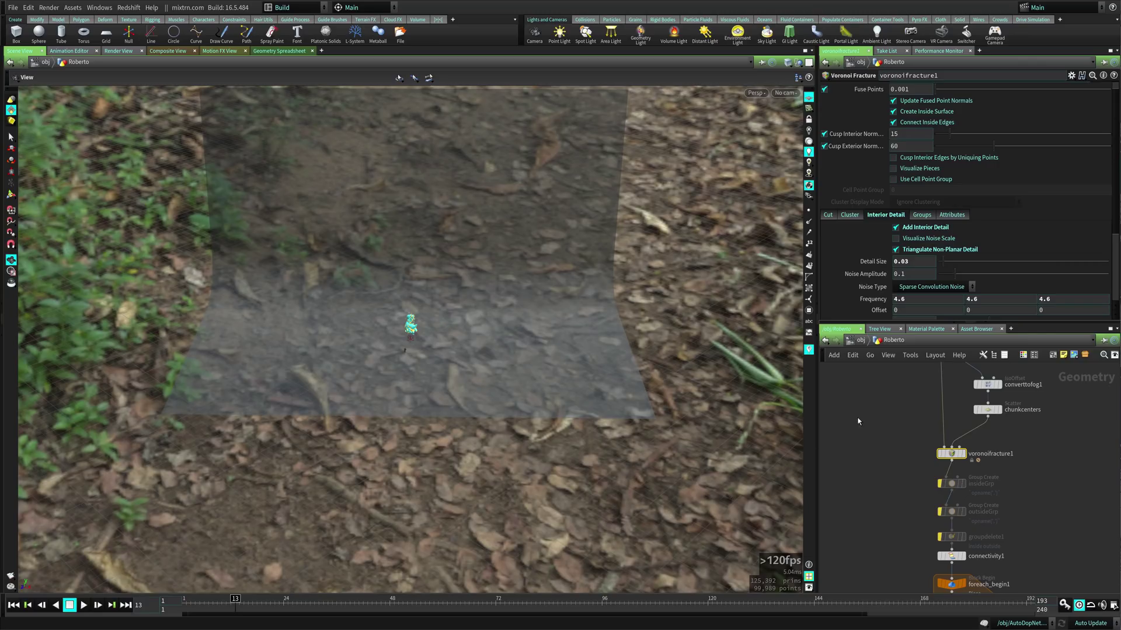
# - View the out network with its Redshift_ROP1 node, return to obj, and enter the Roberto network again
pyautogui.click(860, 340)
pyautogui.click(861, 340)
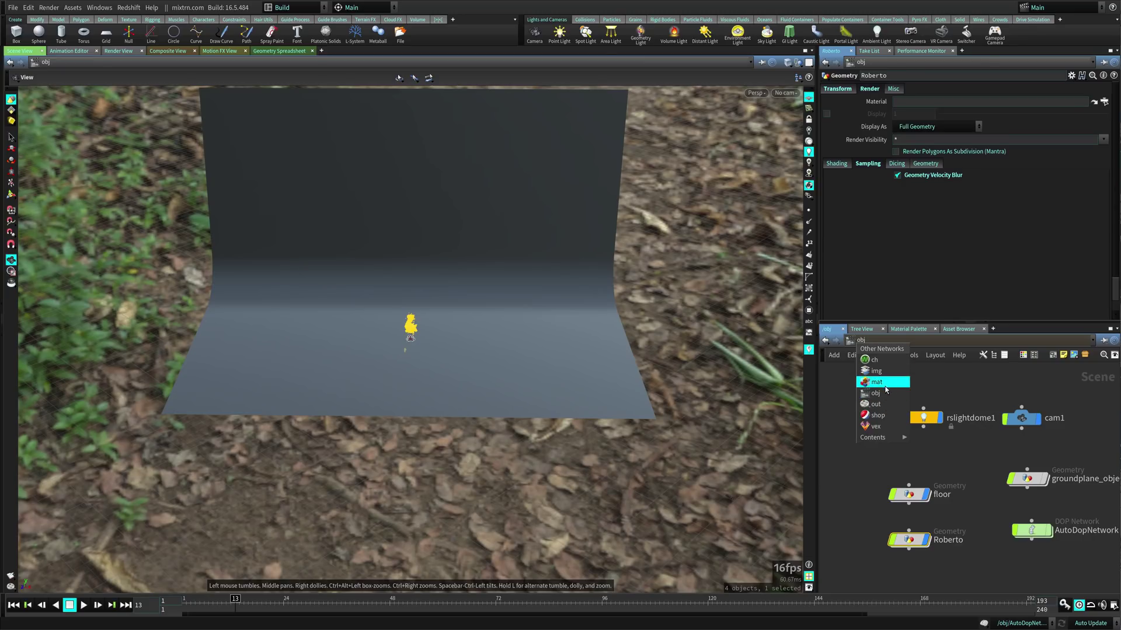
pyautogui.click(883, 408)
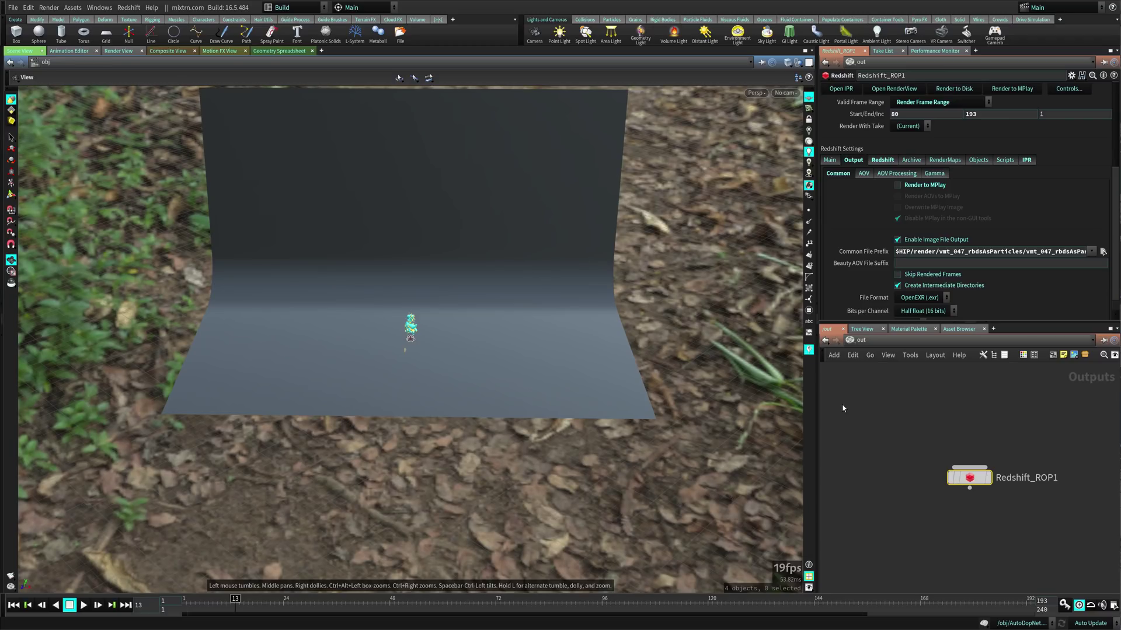
pyautogui.click(825, 340)
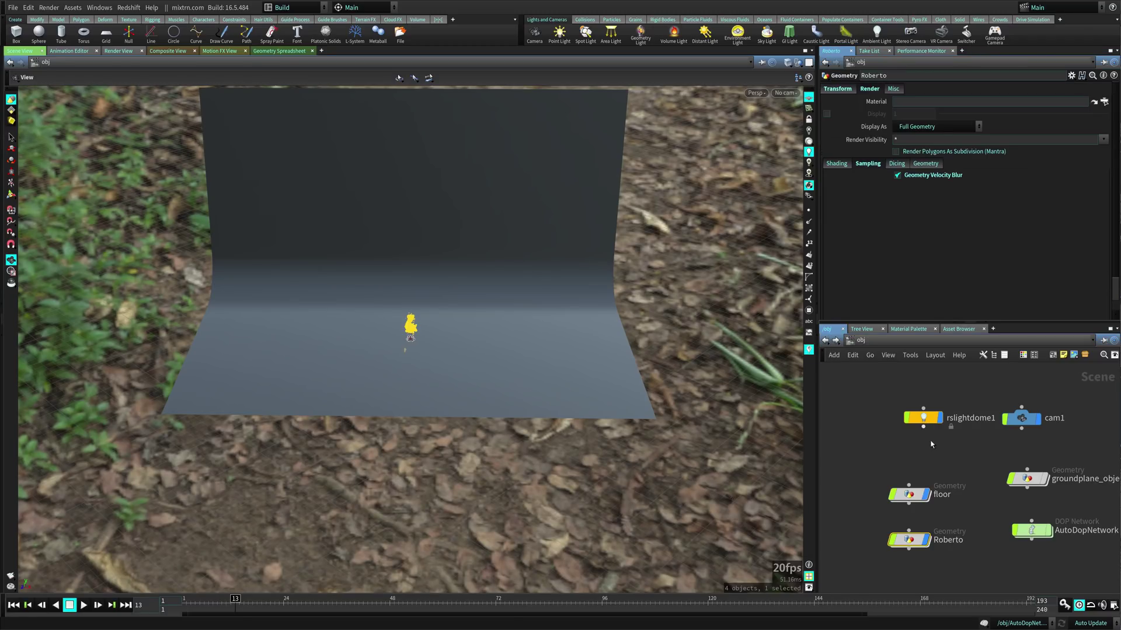
pyautogui.doubleClick(908, 540)
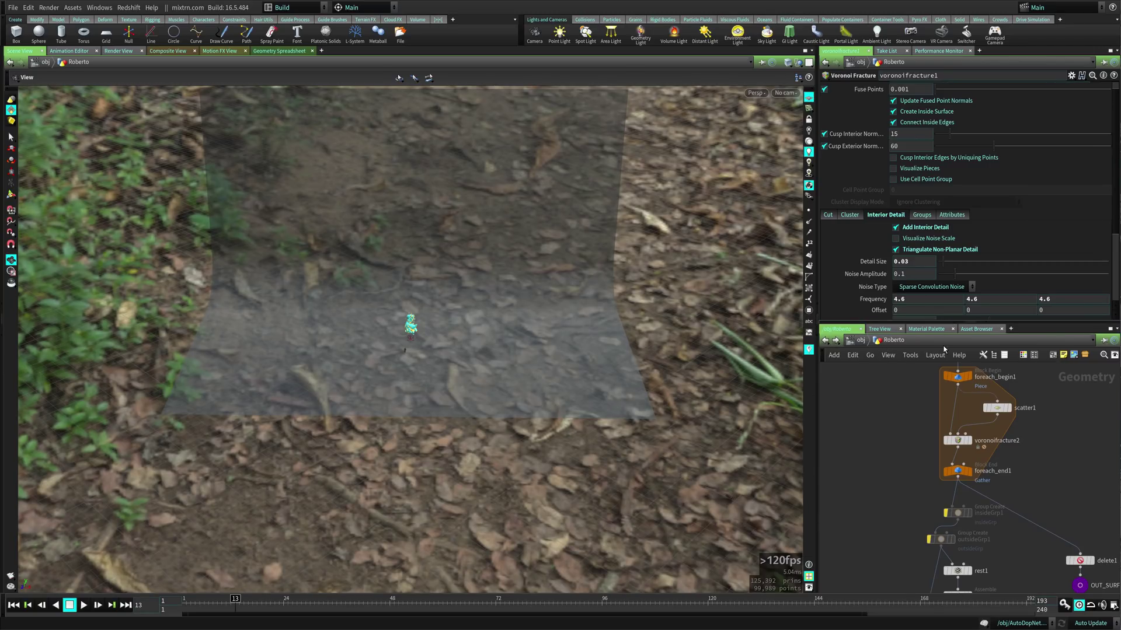
# - Widen the parameter and network panes at the scene view's expense and look through the voronoifracture1 parameters
pyautogui.moveTo(815, 421); pyautogui.dragTo(492, 406)
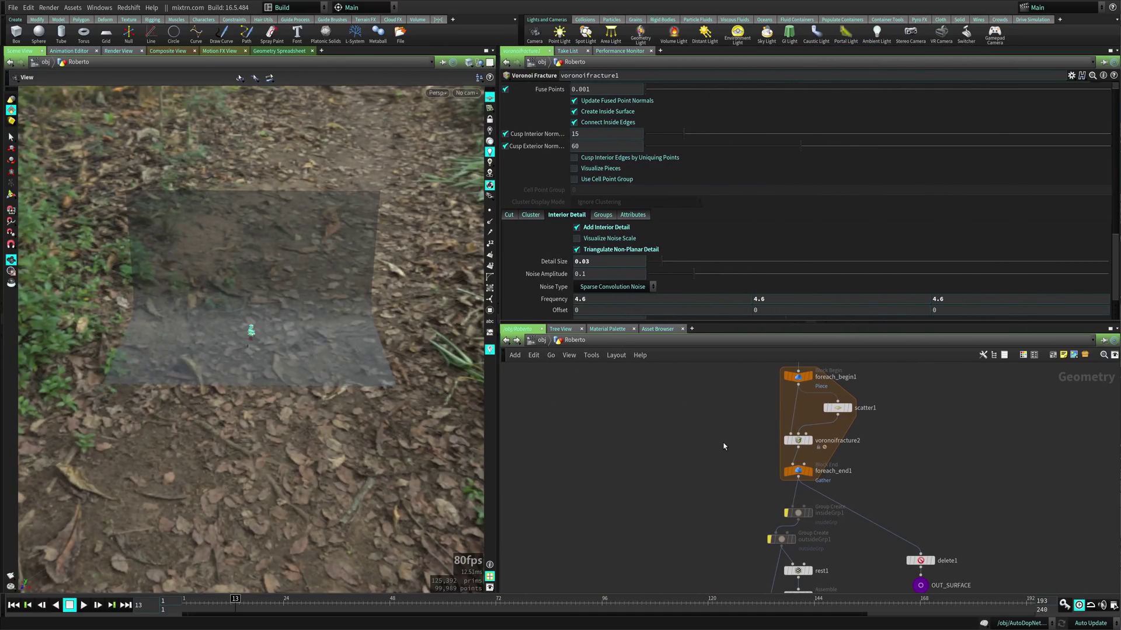
pyautogui.scroll(-4, 756, 168)
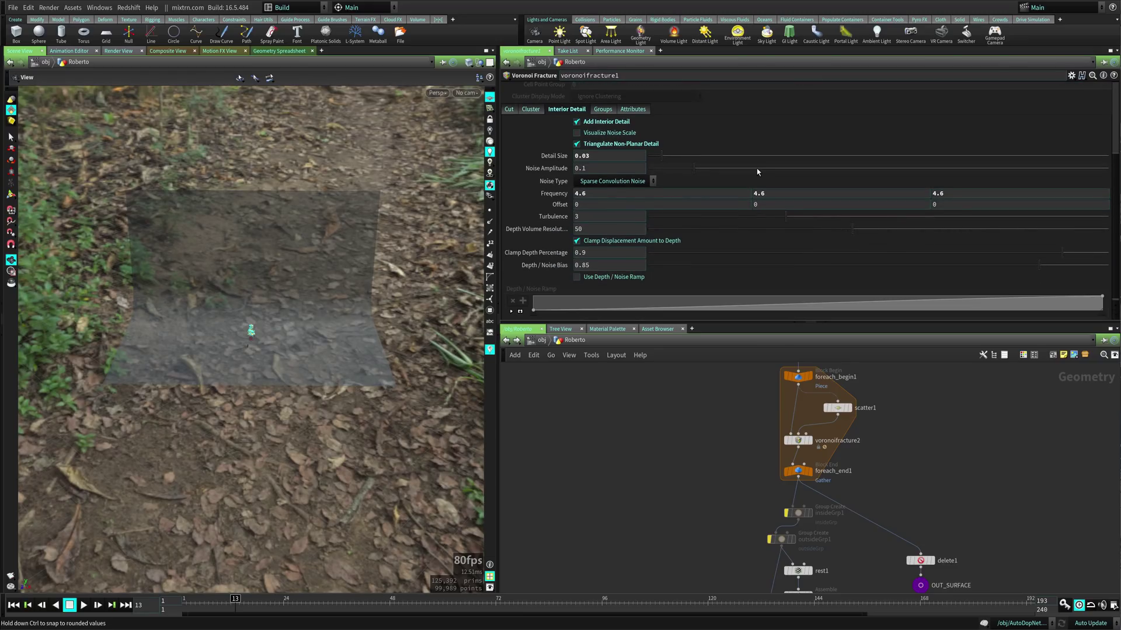
pyautogui.scroll(5, 756, 168)
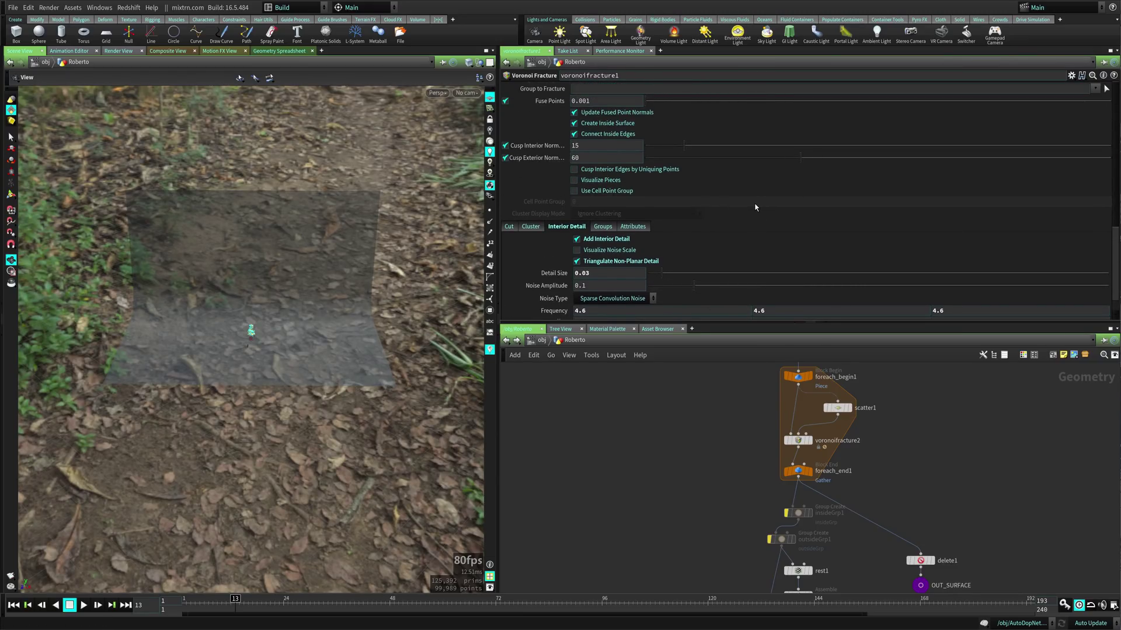
# - Shrink the parameter pane's height in favour of the network view and look over the node chain around the foreach block
pyautogui.moveTo(732, 322); pyautogui.dragTo(759, 144)
pyautogui.moveTo(709, 275); pyautogui.dragTo(718, 425, button='middle')
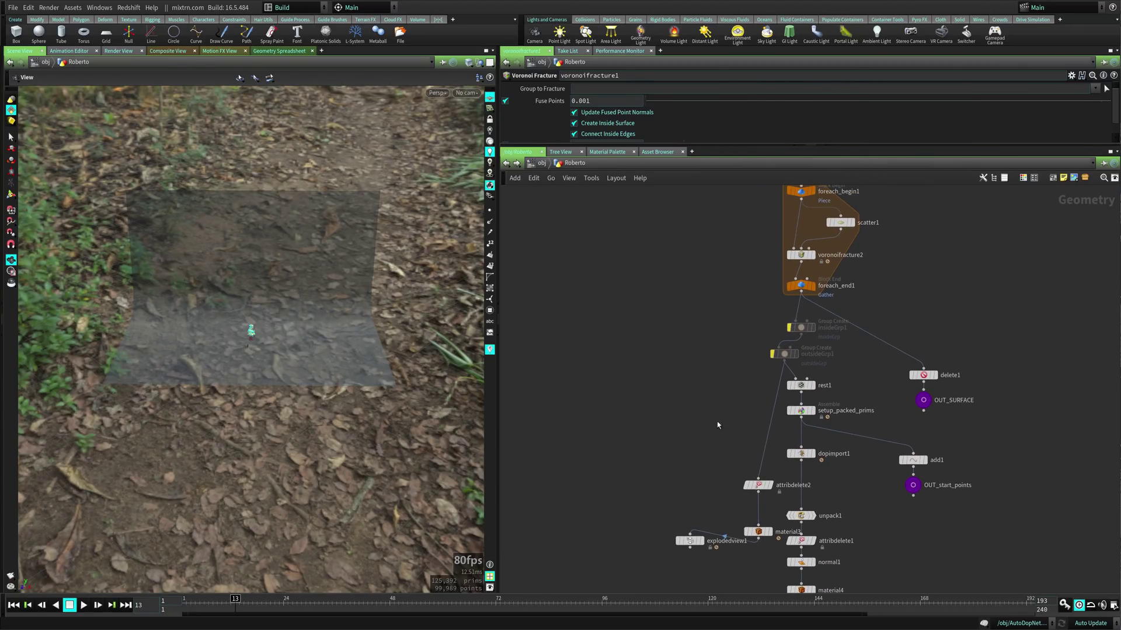
pyautogui.moveTo(722, 280); pyautogui.dragTo(671, 382, button='middle')
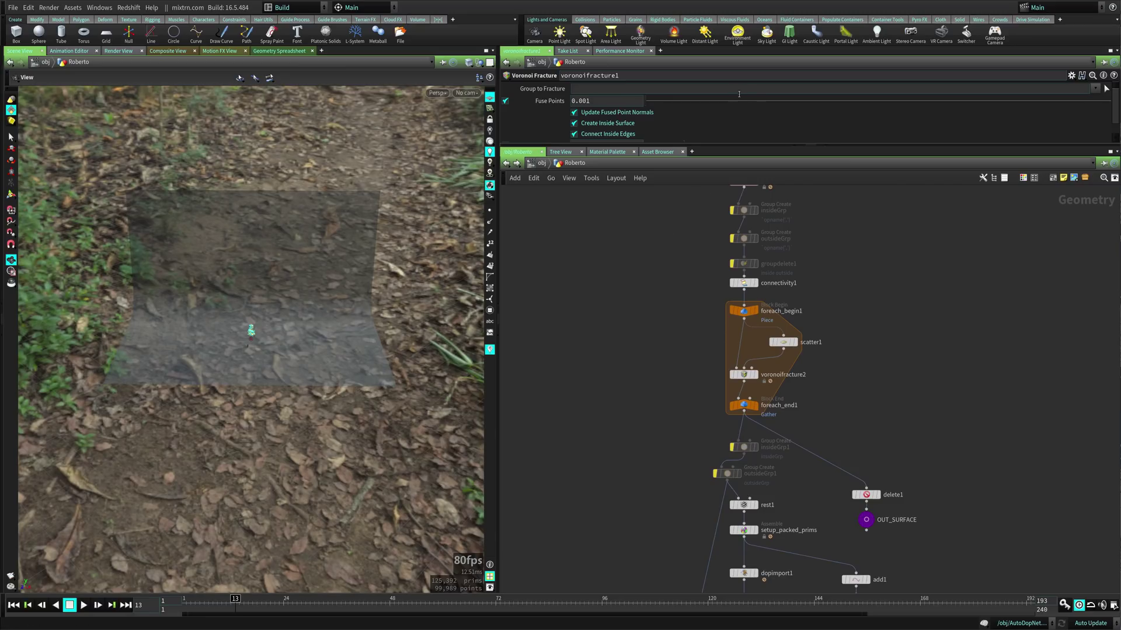
pyautogui.scroll(-5, 739, 94)
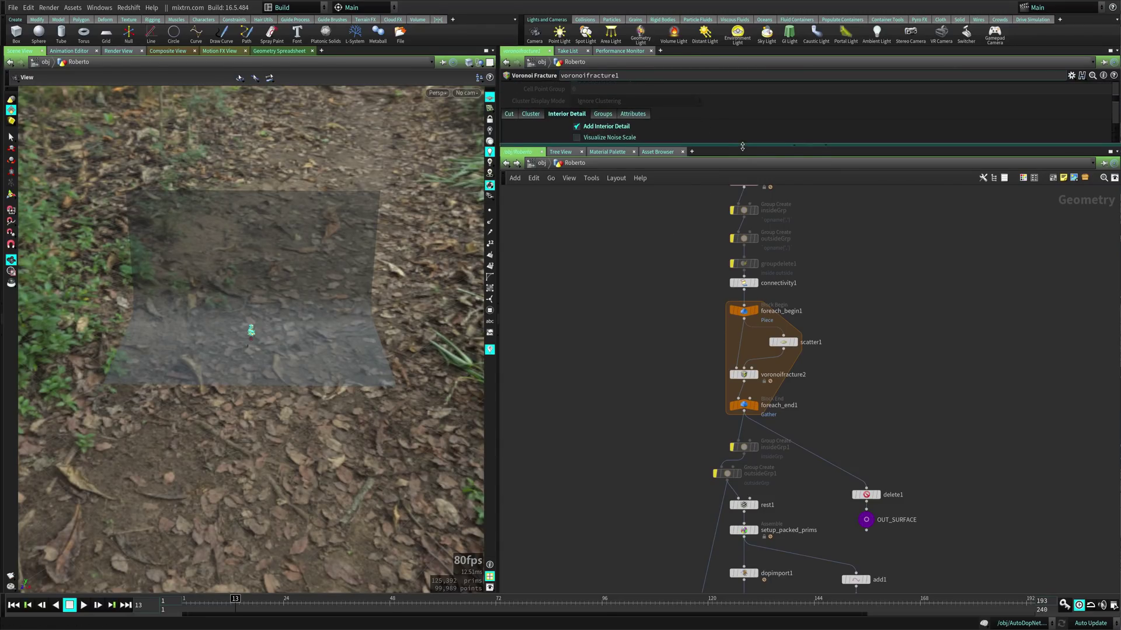
# - Enlarge the parameter pane to read its settings, shrink it again to give the network room, and widen the scene view
pyautogui.moveTo(743, 146); pyautogui.dragTo(743, 402)
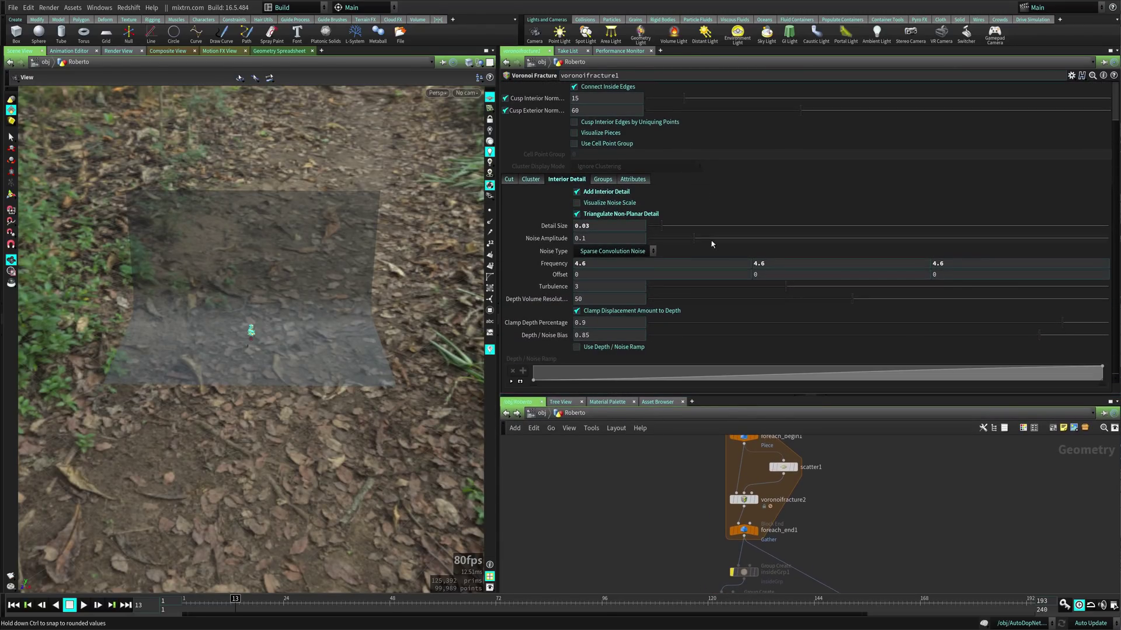
pyautogui.scroll(2, 712, 244)
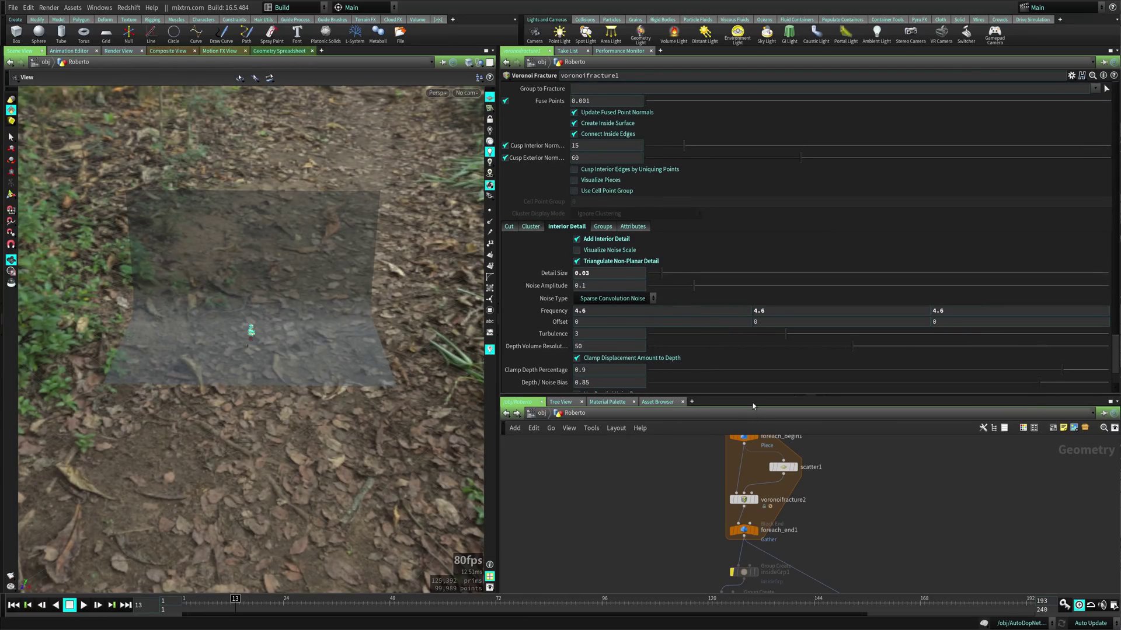
pyautogui.moveTo(754, 397); pyautogui.dragTo(754, 293)
pyautogui.moveTo(691, 401); pyautogui.dragTo(749, 500, button='middle')
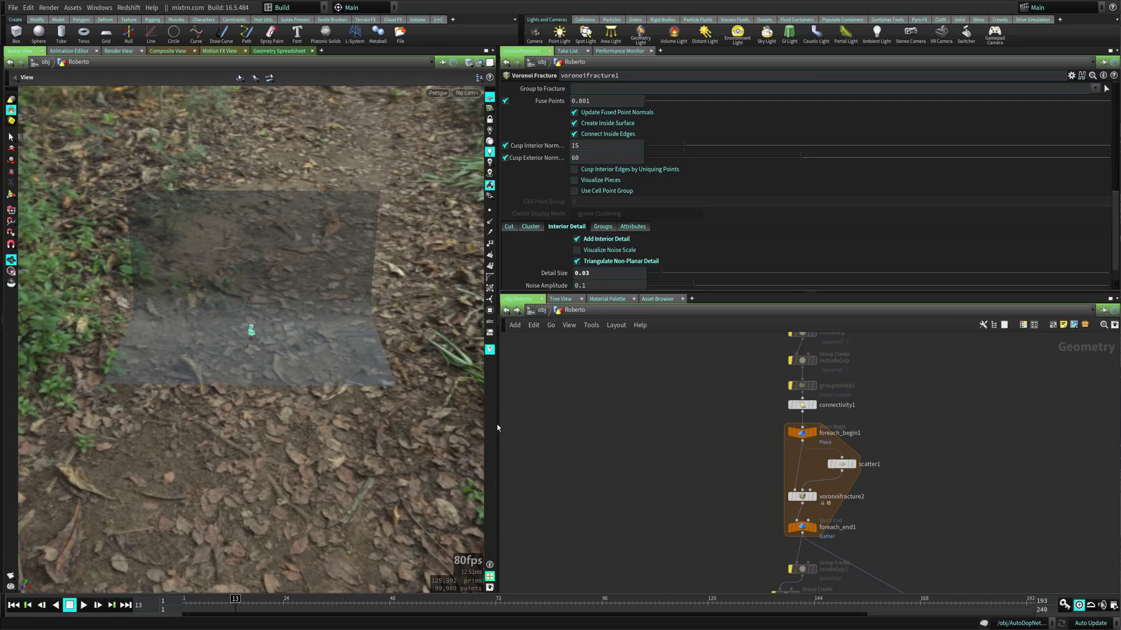
pyautogui.moveTo(498, 429); pyautogui.dragTo(635, 384)
# - Switch the desktop layout to varomix_01 and select the voronoifracture1 node in the Roberto network
pyautogui.click(323, 8)
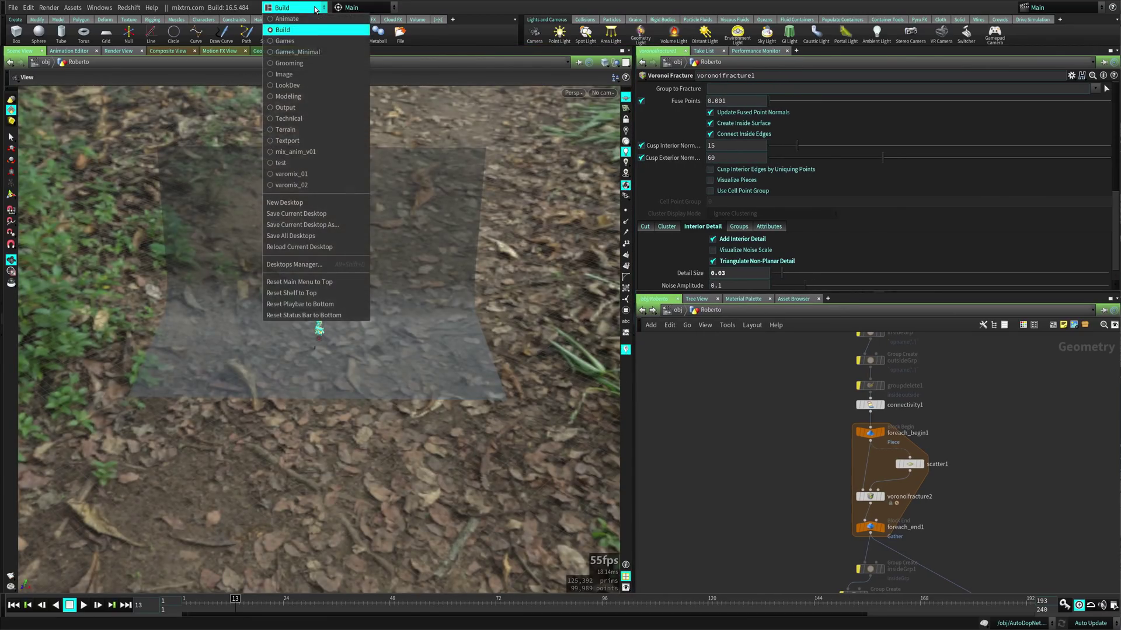
pyautogui.click(304, 178)
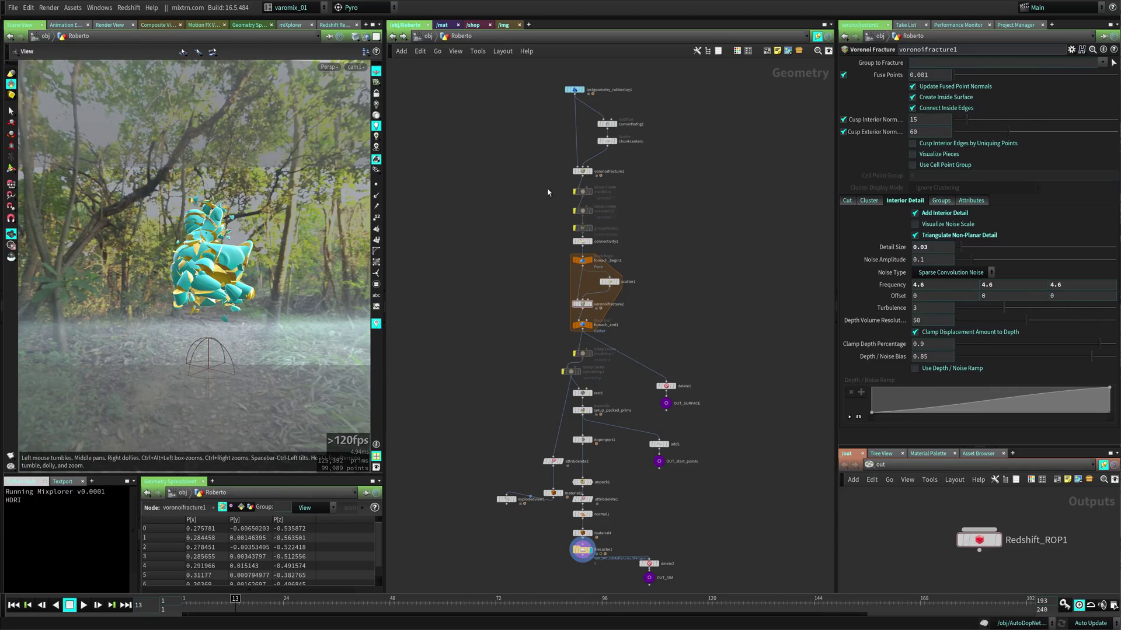
pyautogui.click(582, 171)
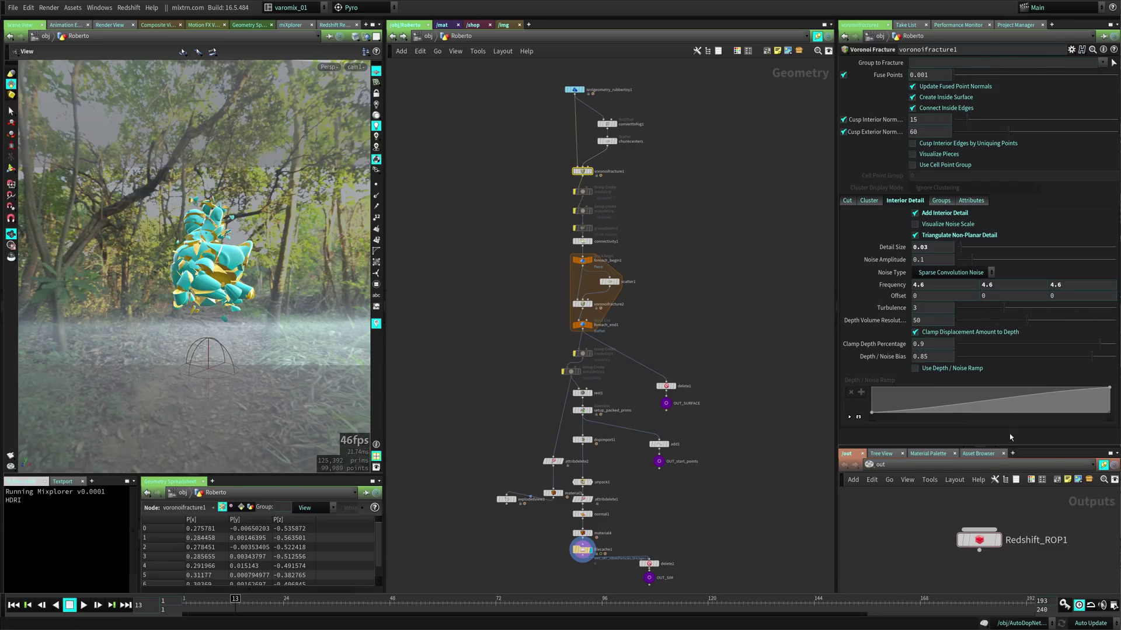
# - Select testgeometry_rubbertoy1, foreach_begin1, foreach_end1 and filecache1 in turn to inspect their parameters beside the full network
pyautogui.click(575, 89)
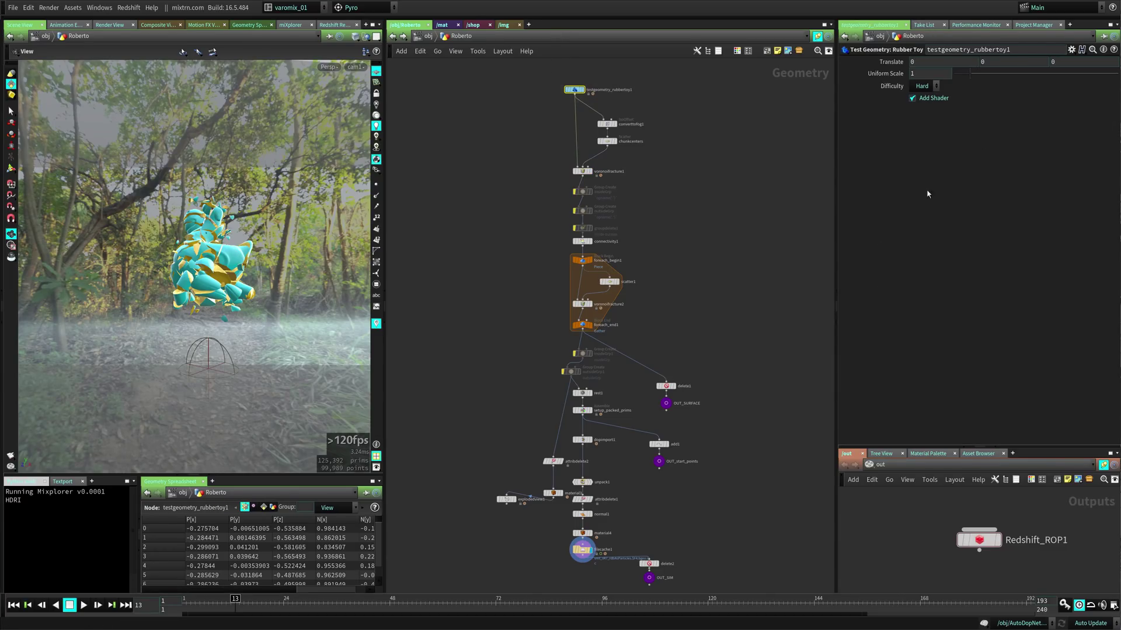
pyautogui.click(582, 260)
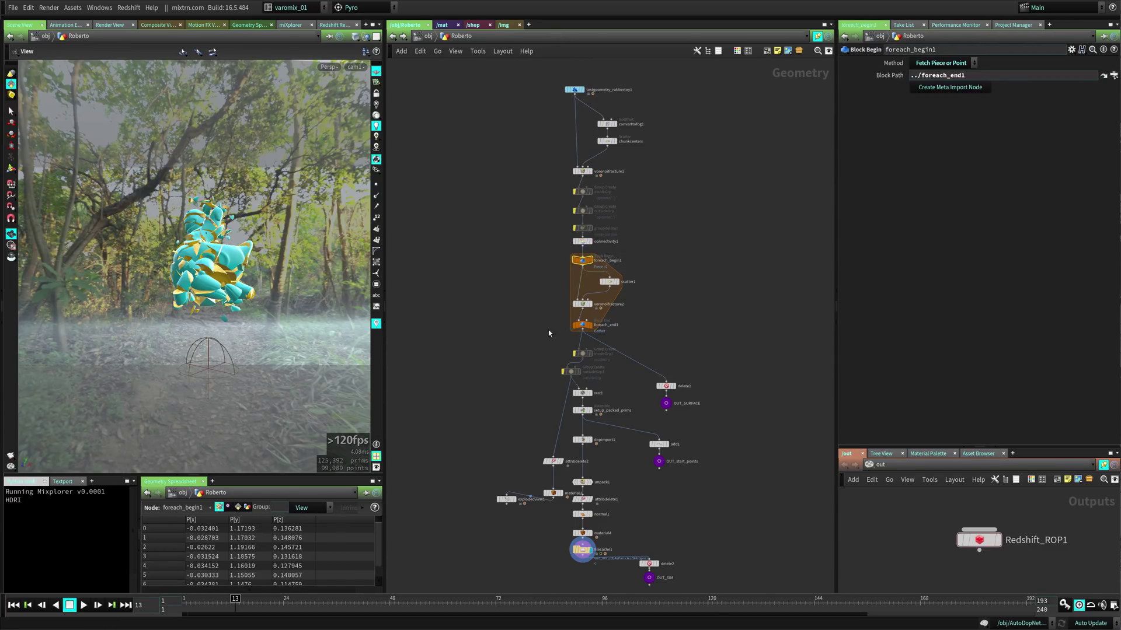
pyautogui.moveTo(540, 326); pyautogui.dragTo(614, 348)
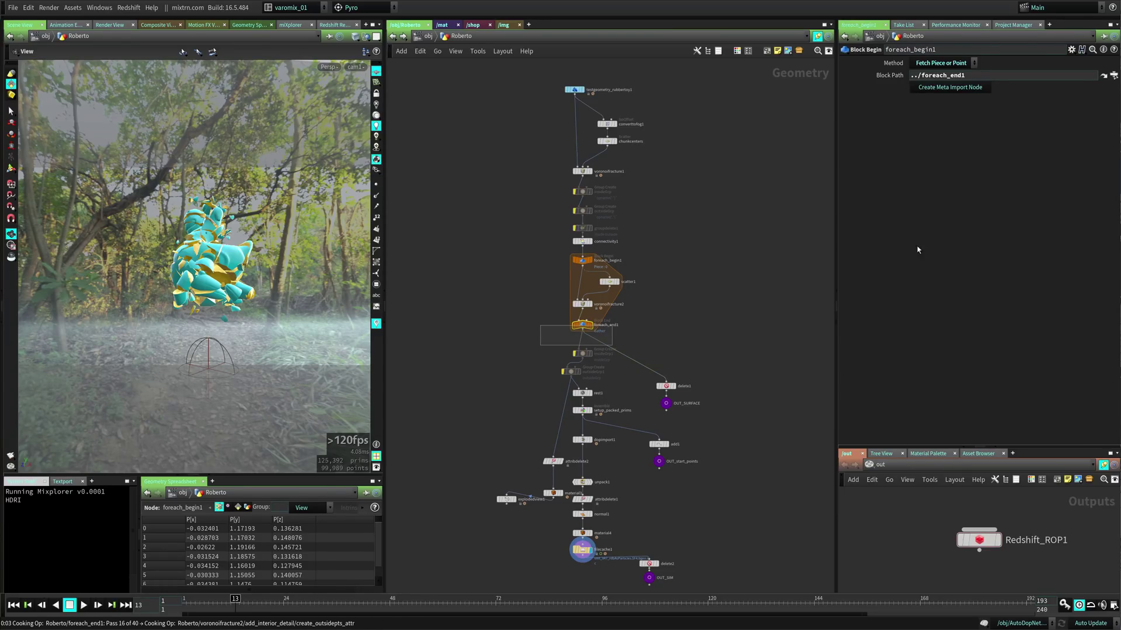
pyautogui.click(581, 550)
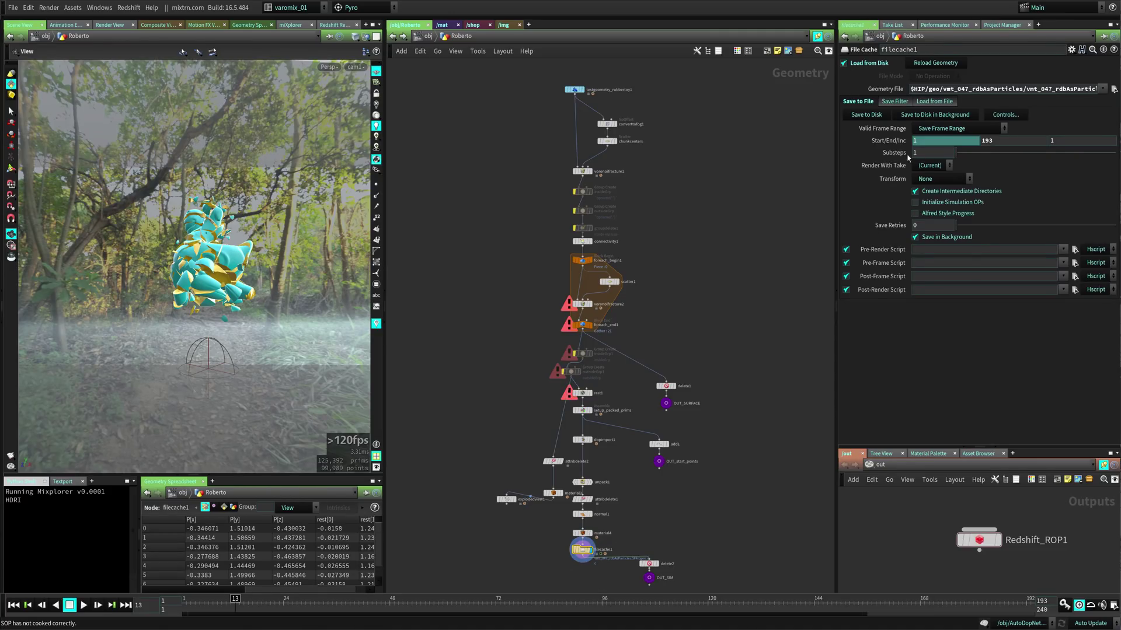
# - Select Redshift_ROP1 and review its Main, Redshift, Archive, RenderMaps, Objects and IPR settings, finishing on the Output settings
pyautogui.click(979, 540)
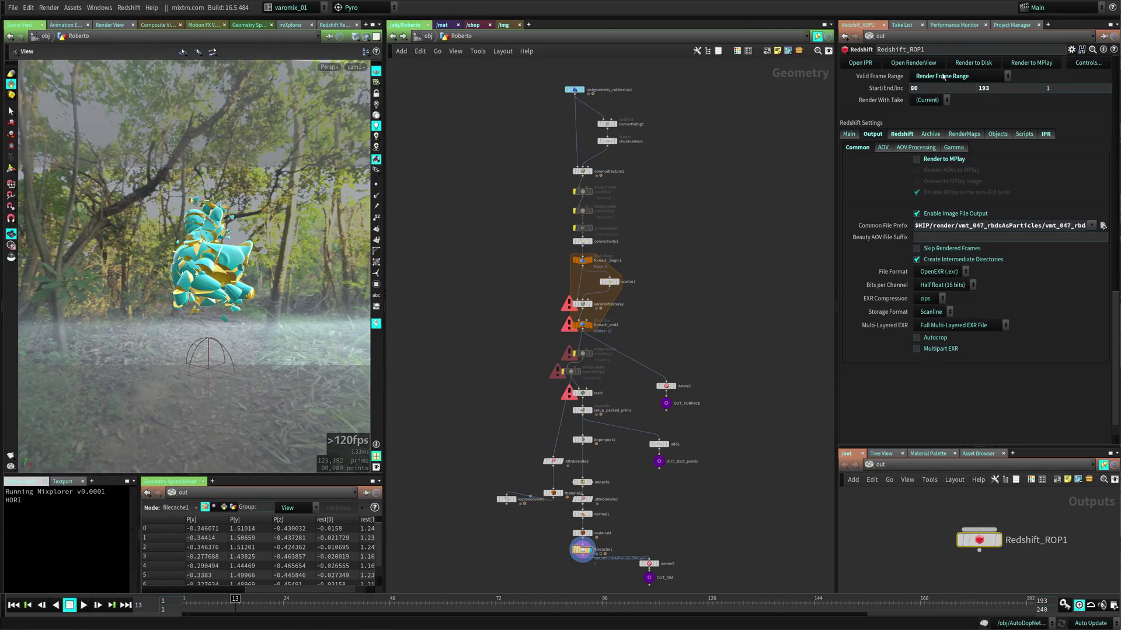
pyautogui.click(902, 134)
pyautogui.click(872, 134)
pyautogui.click(849, 134)
pyautogui.click(875, 134)
pyautogui.click(902, 133)
pyautogui.click(931, 134)
pyautogui.click(972, 134)
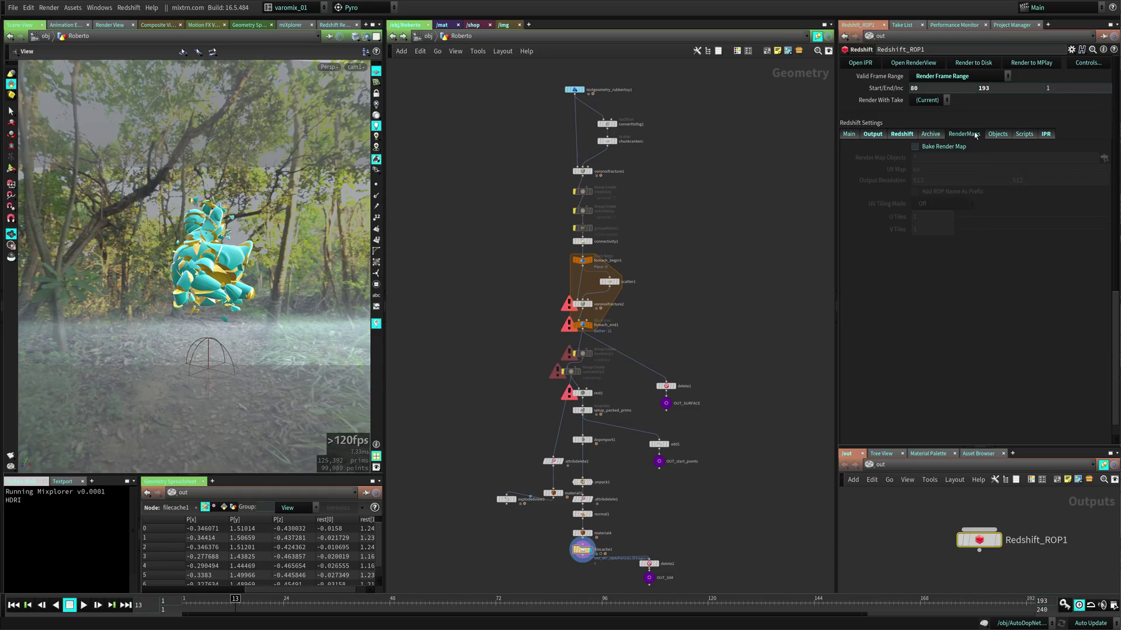
pyautogui.click(998, 134)
pyautogui.click(1045, 135)
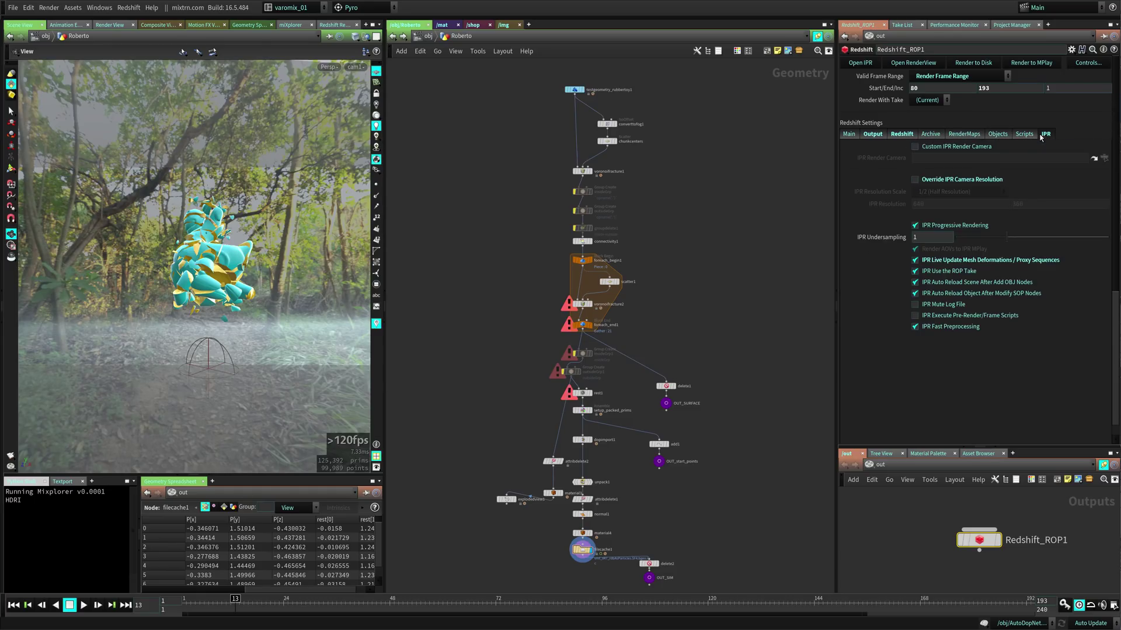
pyautogui.click(873, 134)
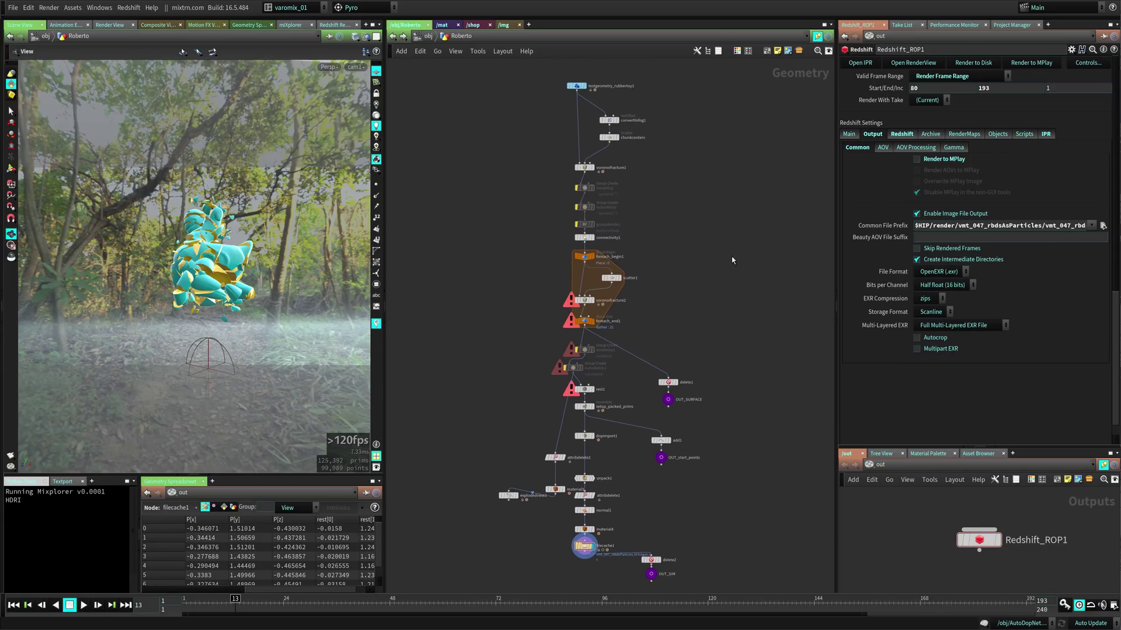
# - Try routing a wire from testgeometry_rubbertoy1 through two dots down to the delete2 node, and undo it
pyautogui.click(577, 90)
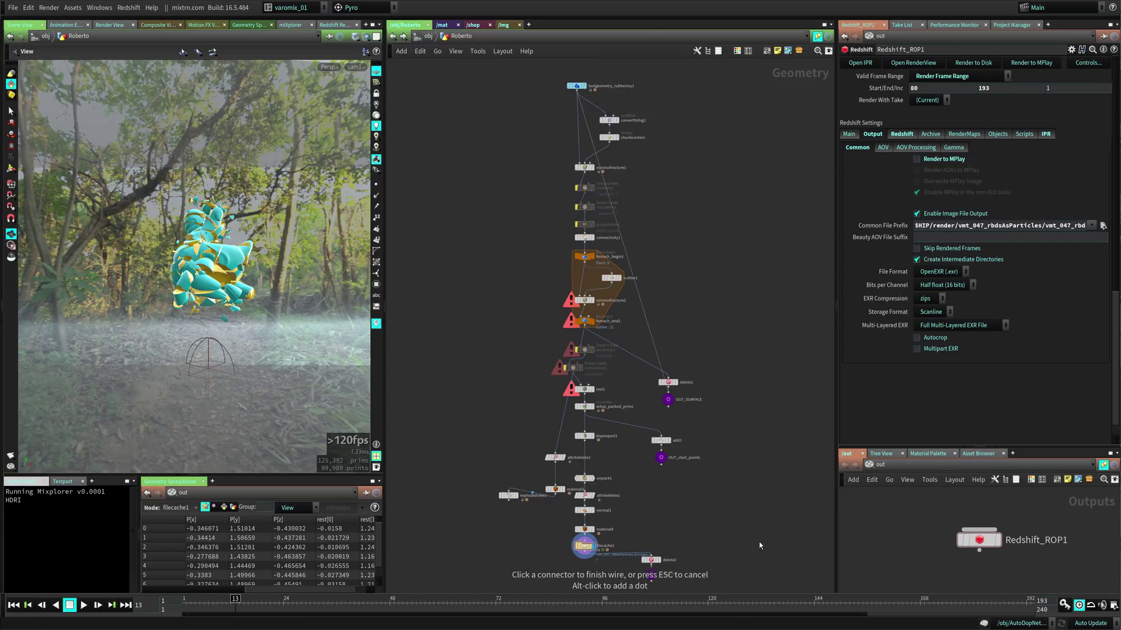
pyautogui.keyDown('alt'); pyautogui.click(737, 340); pyautogui.keyUp('alt')
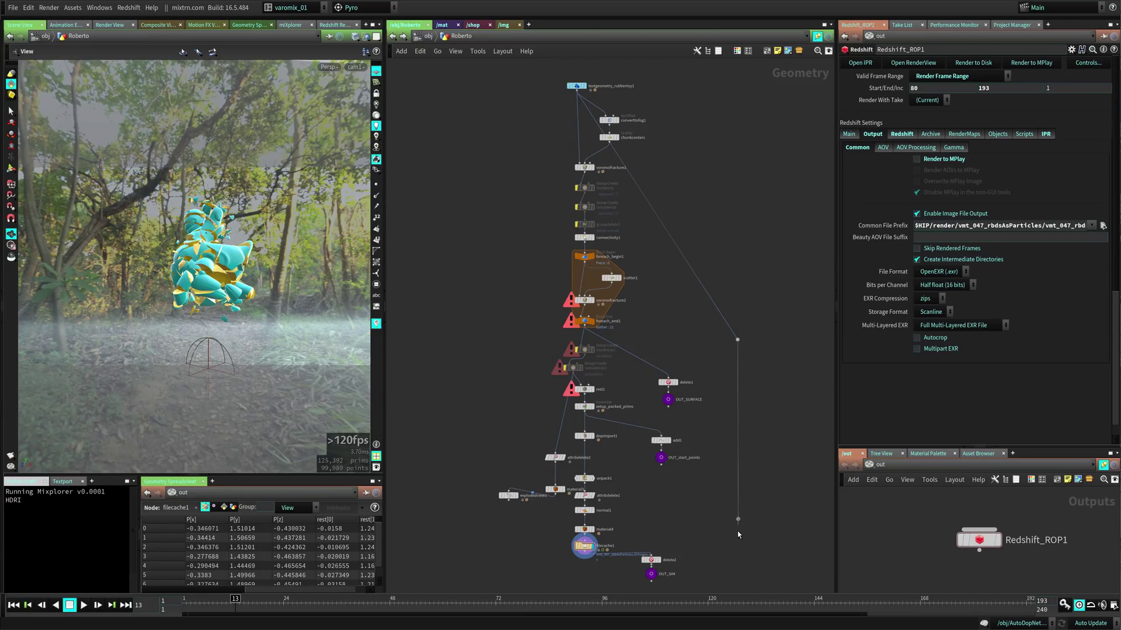
pyautogui.keyDown('alt'); pyautogui.click(738, 519); pyautogui.keyUp('alt')
pyautogui.click(651, 555)
pyautogui.hotkey('ctrl', 'z')
pyautogui.hotkey('ctrl', 'z')
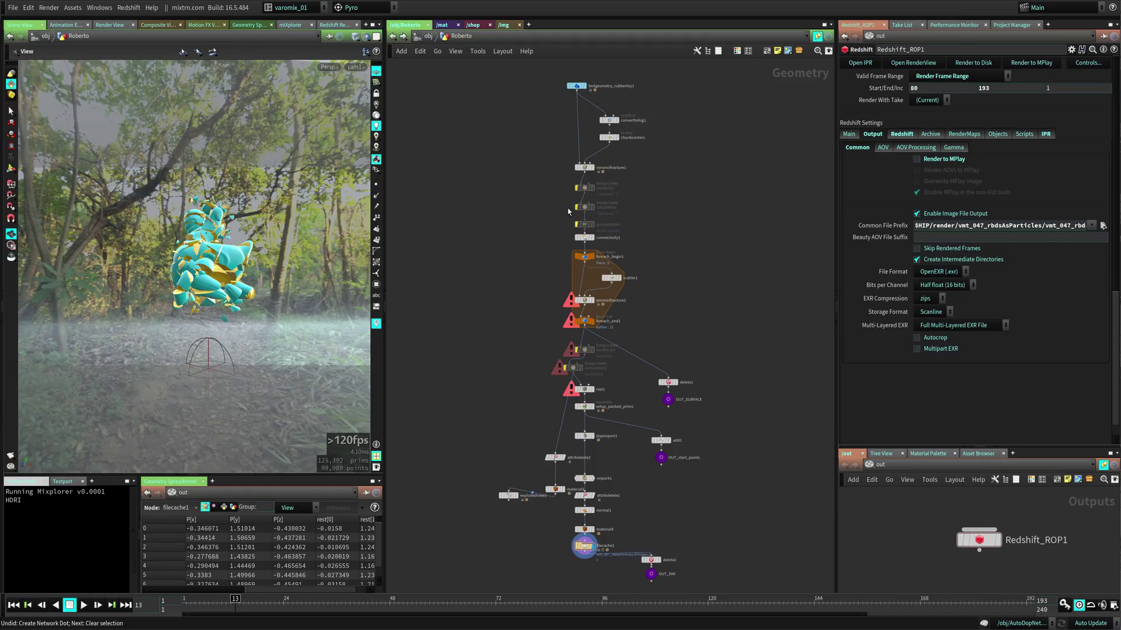
# - Switch the desktop layout to Build and reload it to discard the changed pane sizes
pyautogui.click(299, 8)
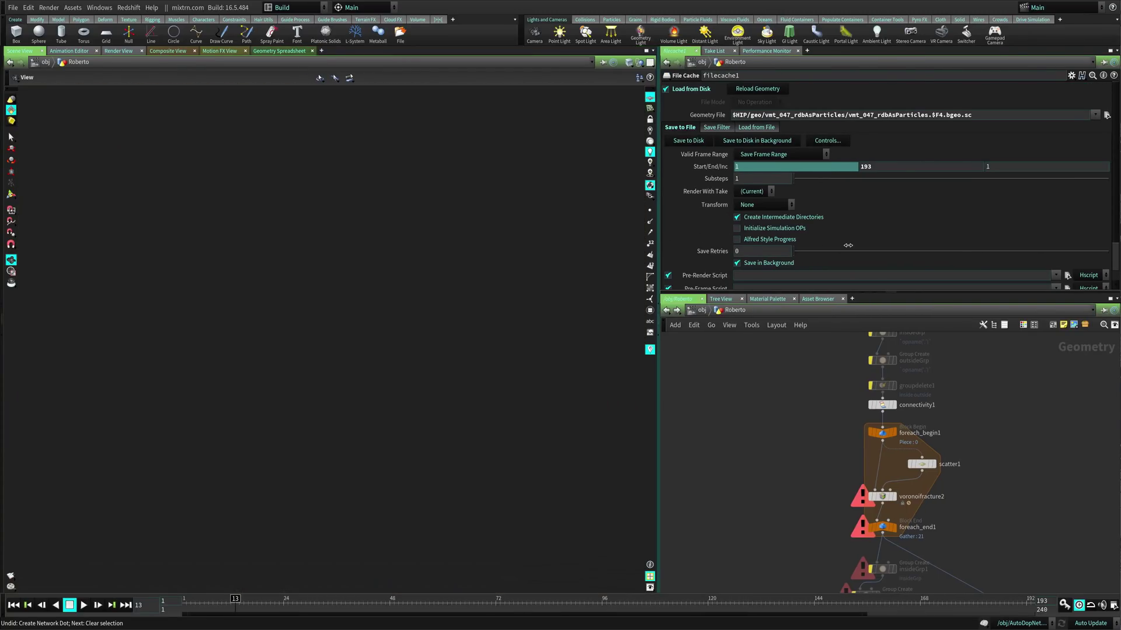
pyautogui.moveTo(848, 245); pyautogui.dragTo(845, 245)
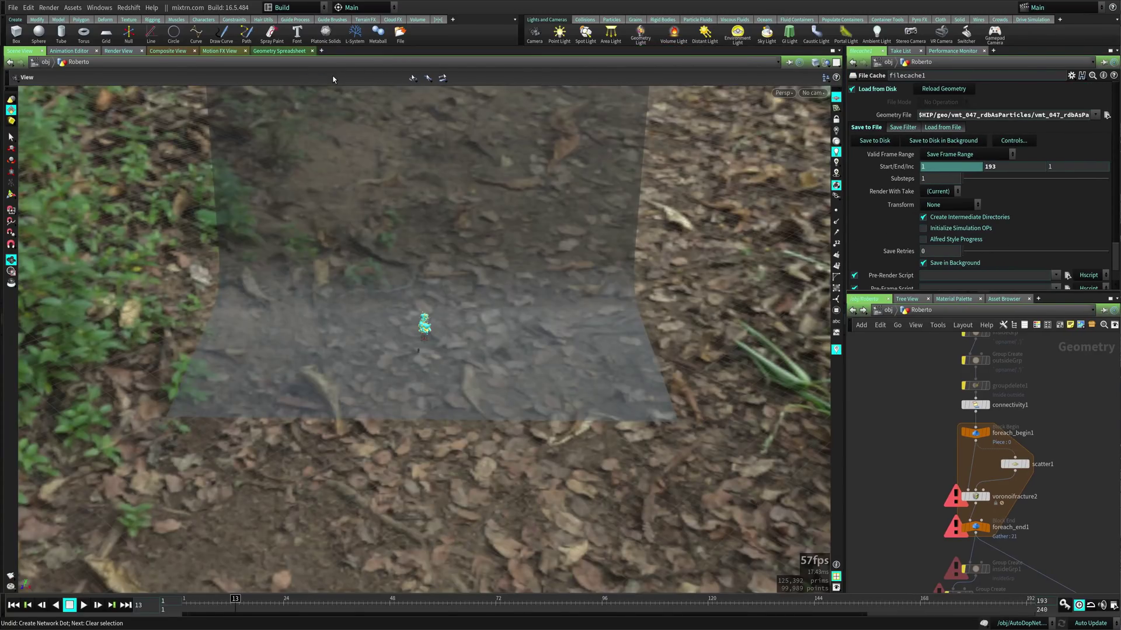
pyautogui.click(278, 9)
pyautogui.click(311, 244)
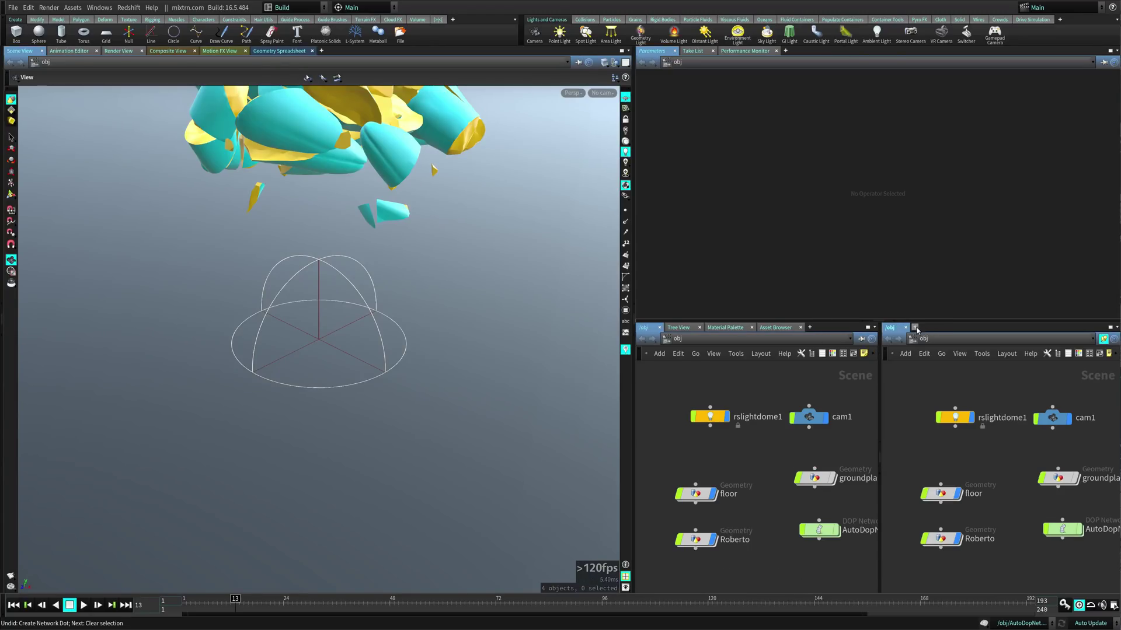
# - Close the duplicate network pane and widen the scene view pane
pyautogui.click(905, 327)
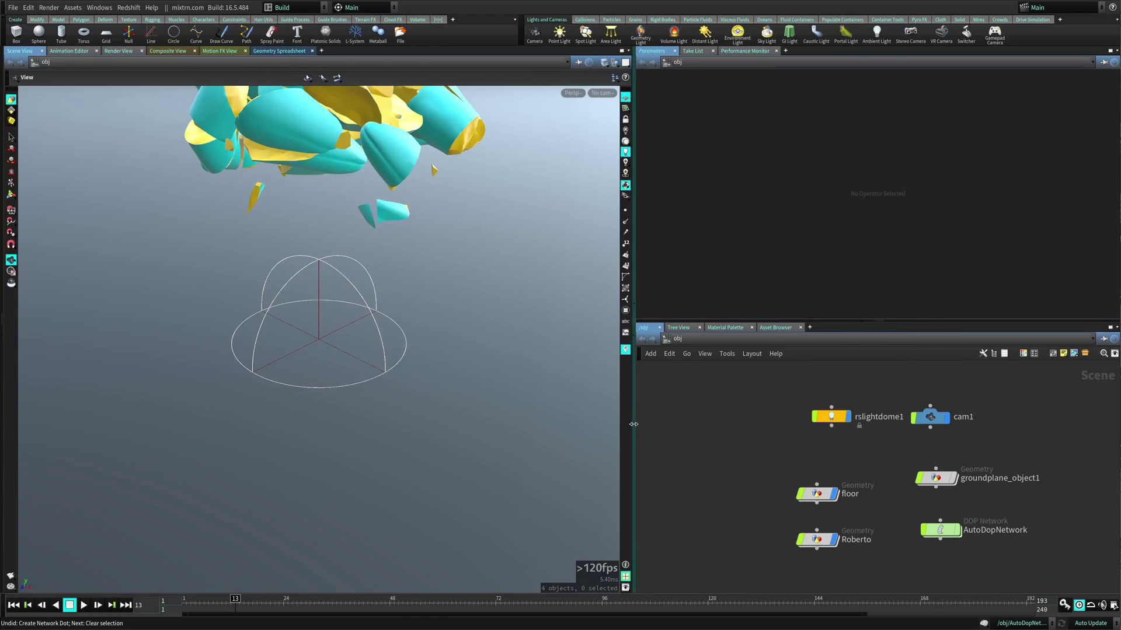
pyautogui.moveTo(636, 412); pyautogui.dragTo(807, 411)
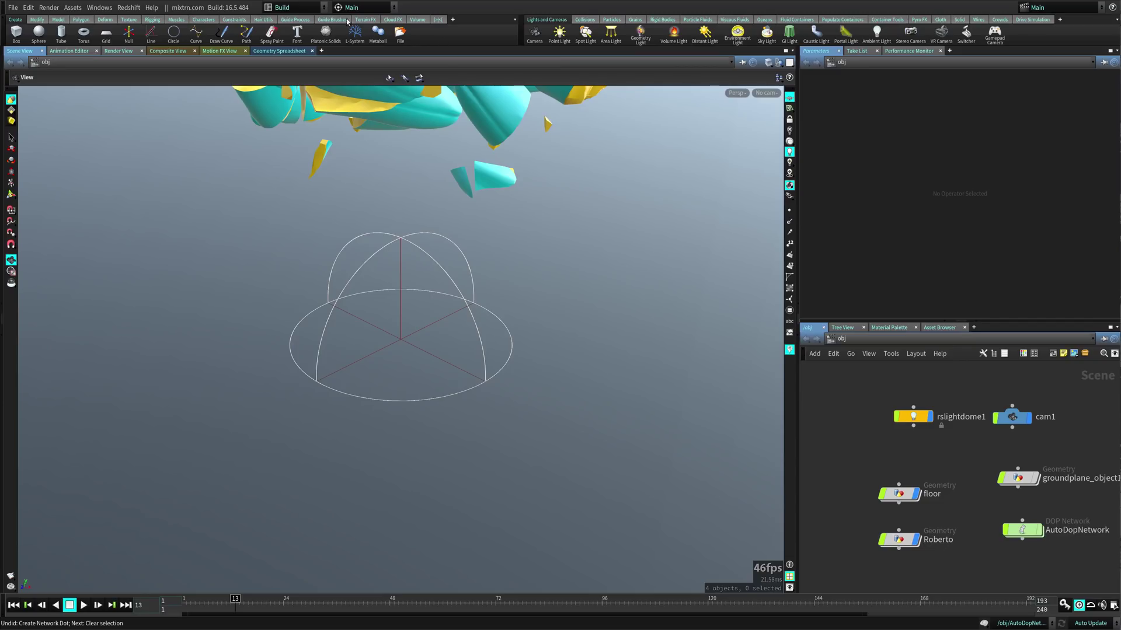
# - Save the current Build desktop with its changed pane sizes
pyautogui.click(293, 9)
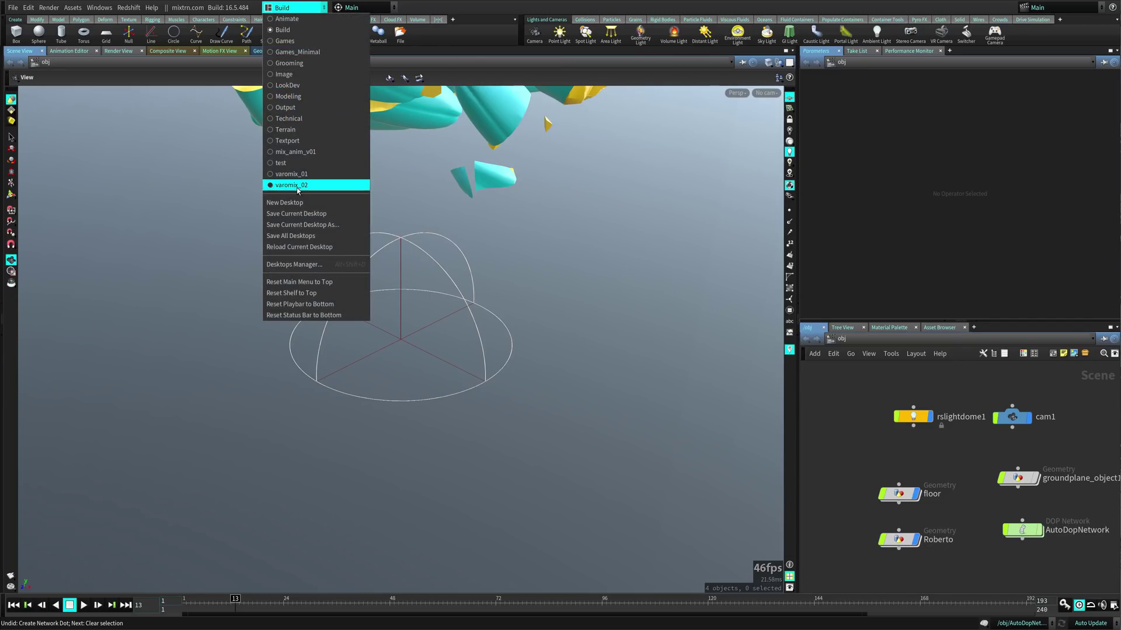
pyautogui.click(302, 215)
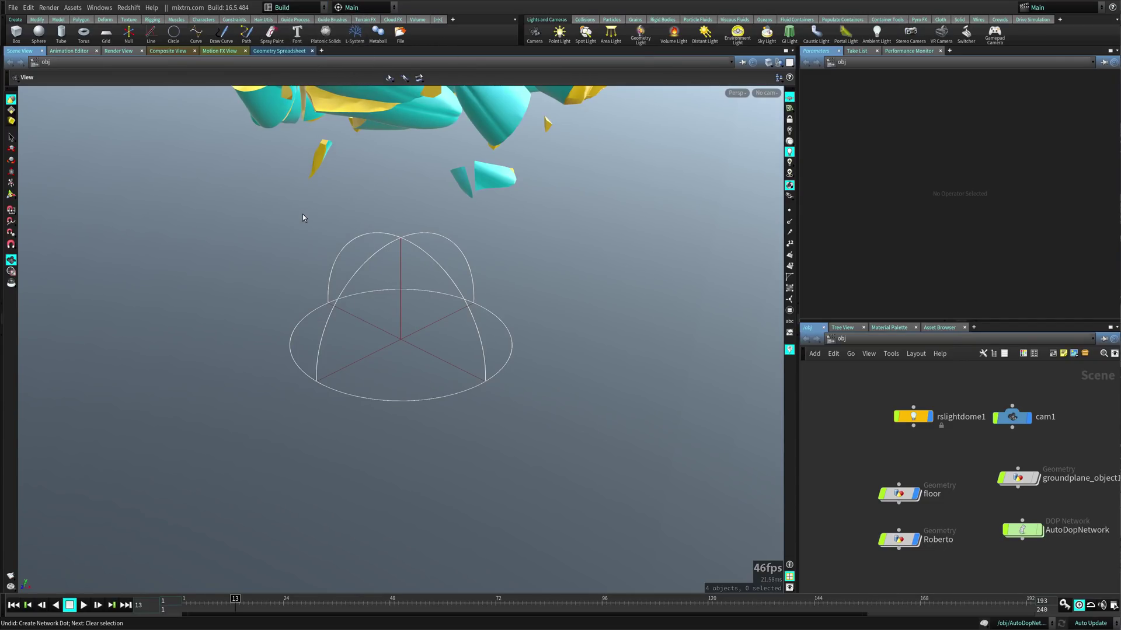
pyautogui.click(362, 235)
# - Make the parameters pane taller and split the scene view left/right, turning the new half into a pinned Network View
pyautogui.moveTo(865, 322); pyautogui.dragTo(873, 427)
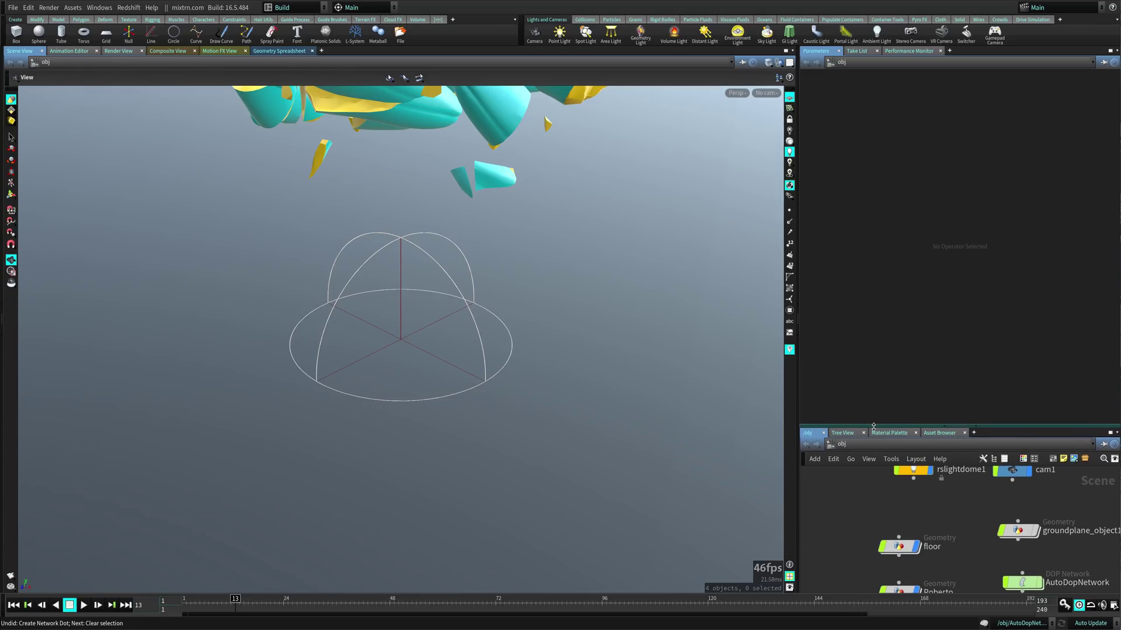
pyautogui.click(792, 51)
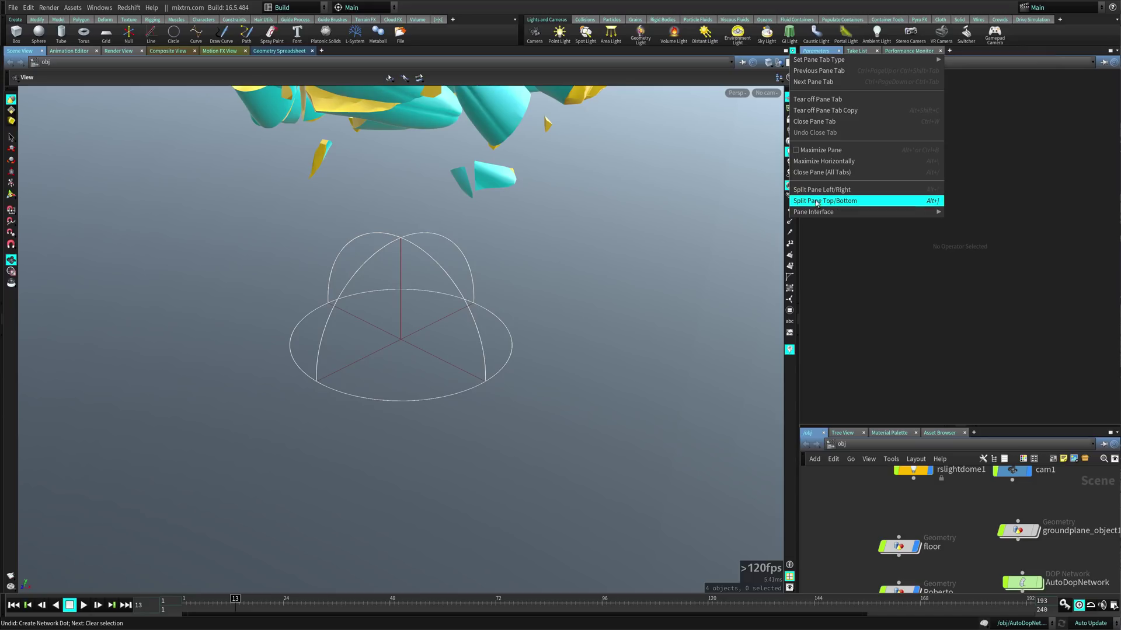
pyautogui.click(846, 190)
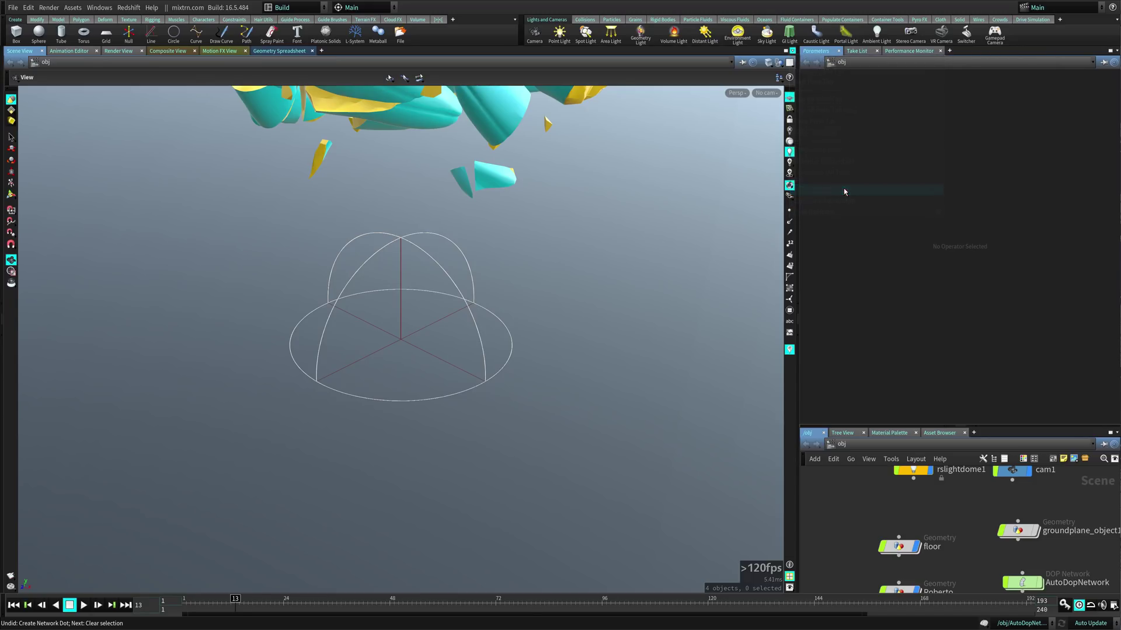
pyautogui.click(423, 53)
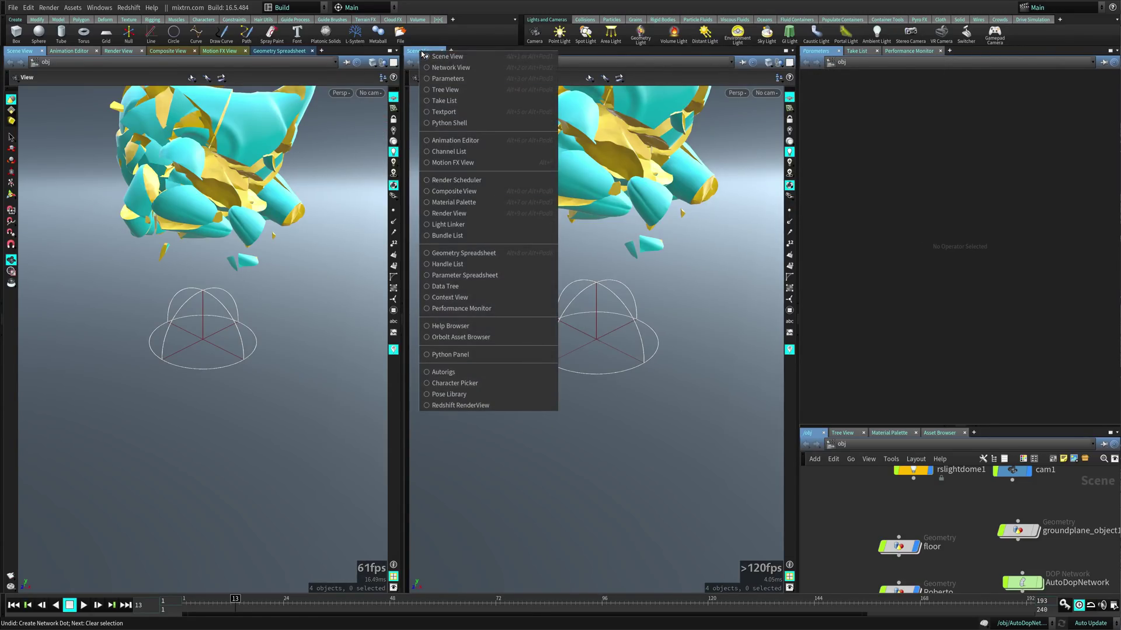
pyautogui.click(451, 67)
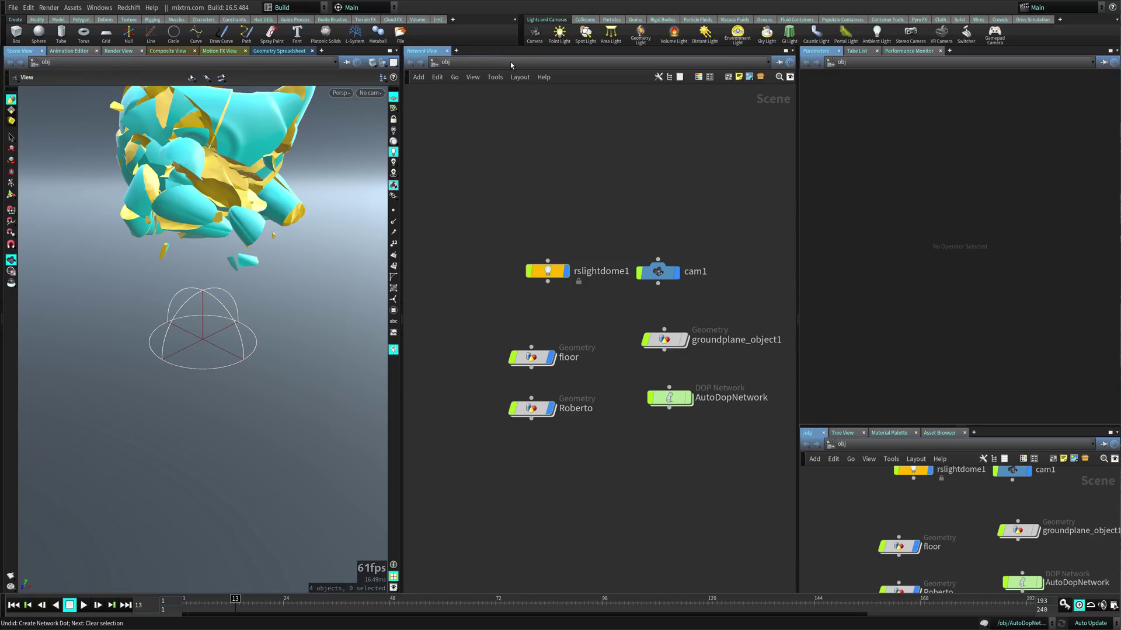
pyautogui.click(780, 63)
# - Add a second Network View tab in the middle pane and set it to the mat network
pyautogui.click(436, 50)
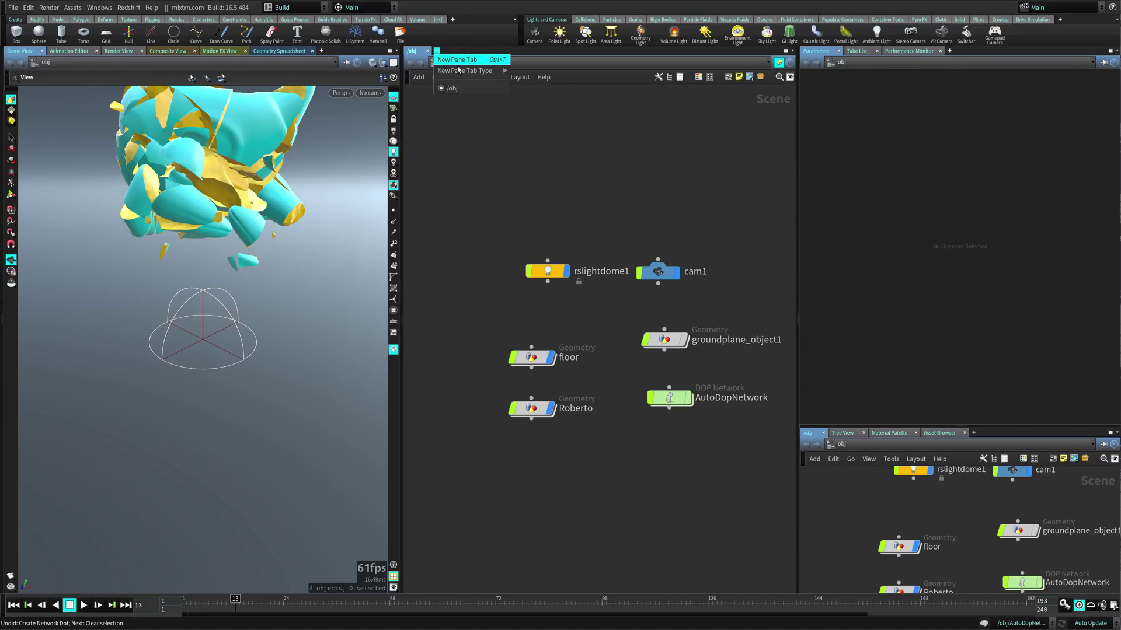
pyautogui.moveTo(477, 70)
pyautogui.click(545, 82)
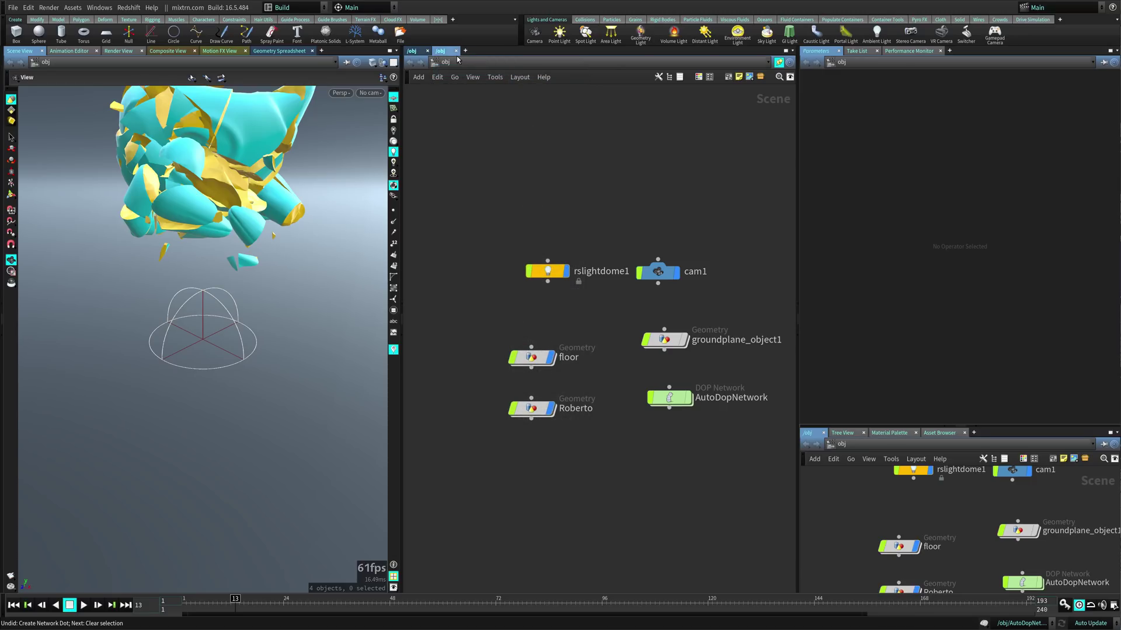
pyautogui.click(459, 61)
pyautogui.click(496, 100)
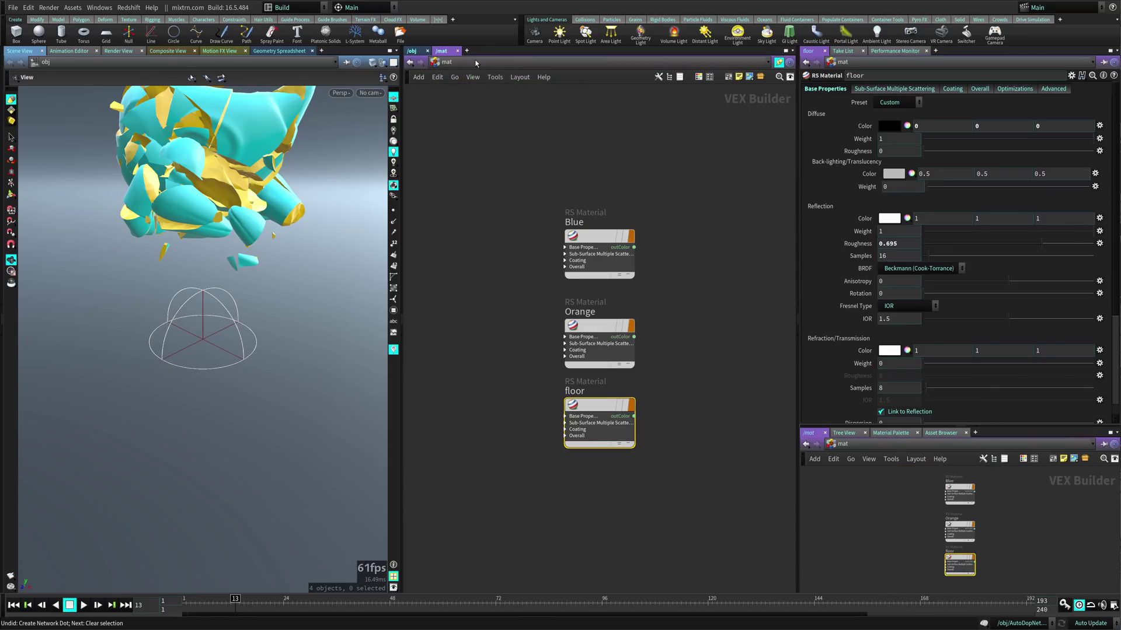
# - Add a third Network View tab in the middle pane and set it to the shop network
pyautogui.click(466, 51)
pyautogui.moveTo(502, 70)
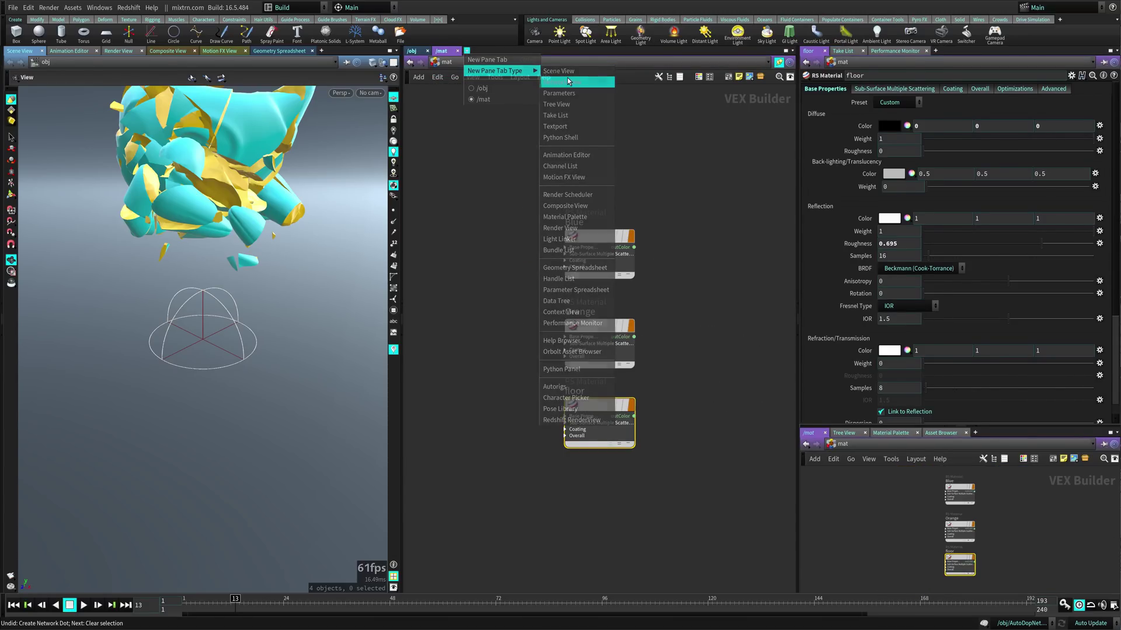
pyautogui.click(561, 82)
pyautogui.click(516, 62)
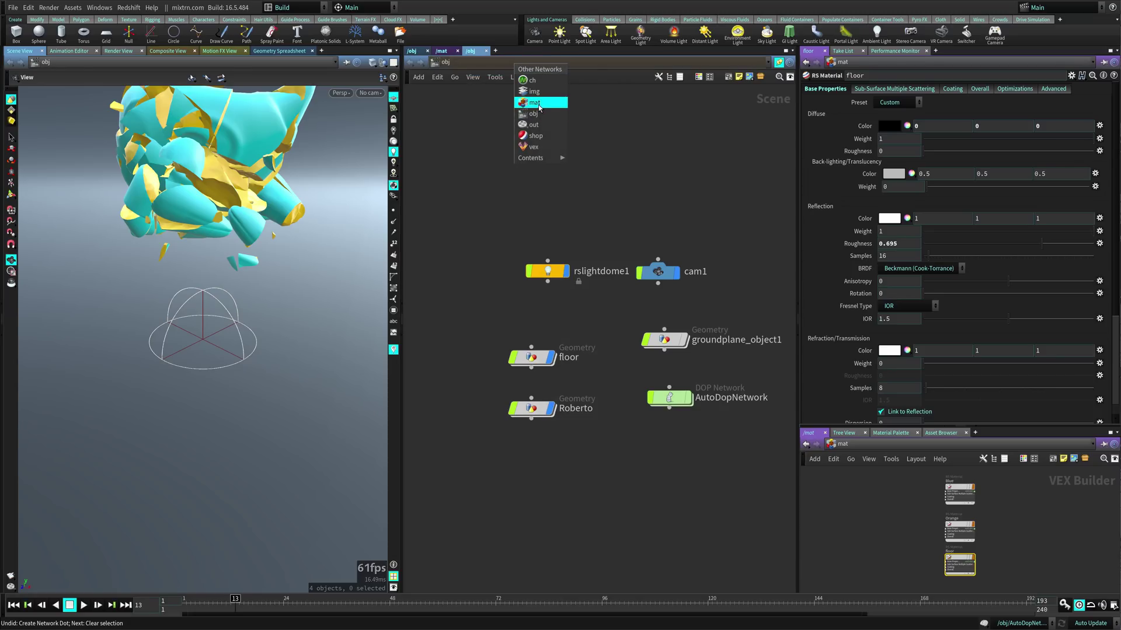
pyautogui.click(539, 136)
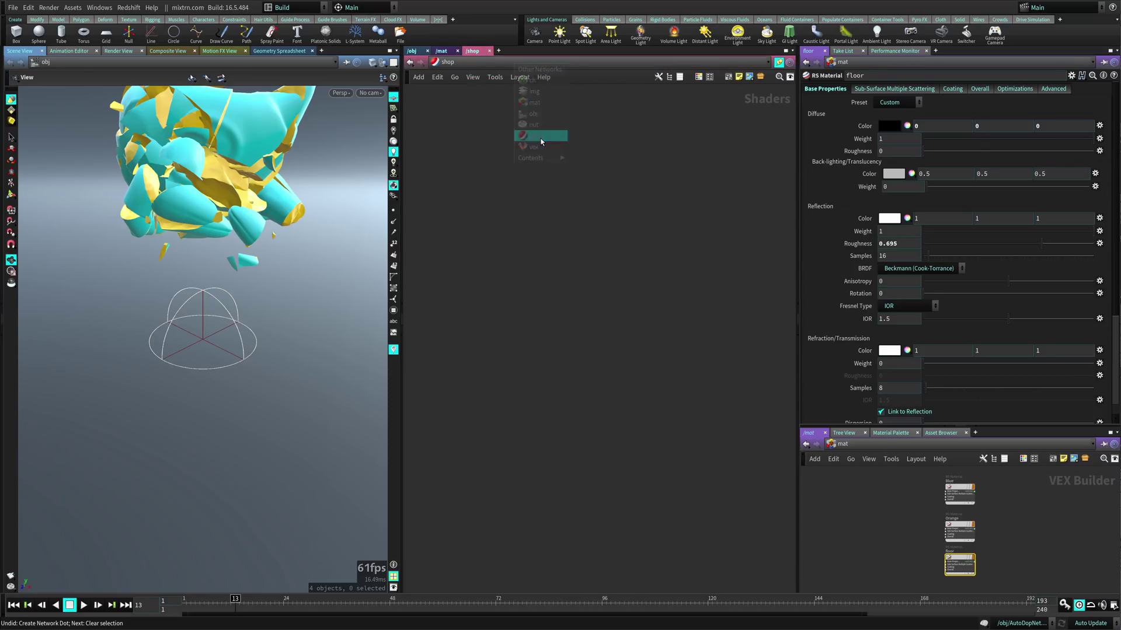
# - Add a fourth Network View tab set to the out network and return to the obj tab in the middle pane
pyautogui.click(497, 52)
pyautogui.moveTo(563, 71)
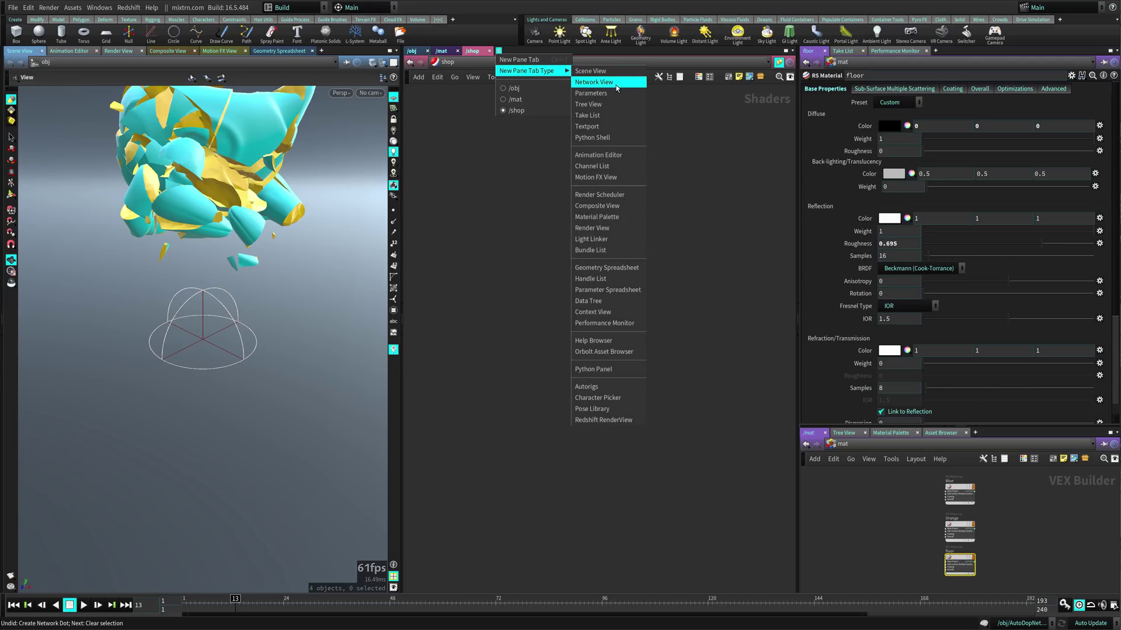
pyautogui.click(594, 82)
pyautogui.click(516, 62)
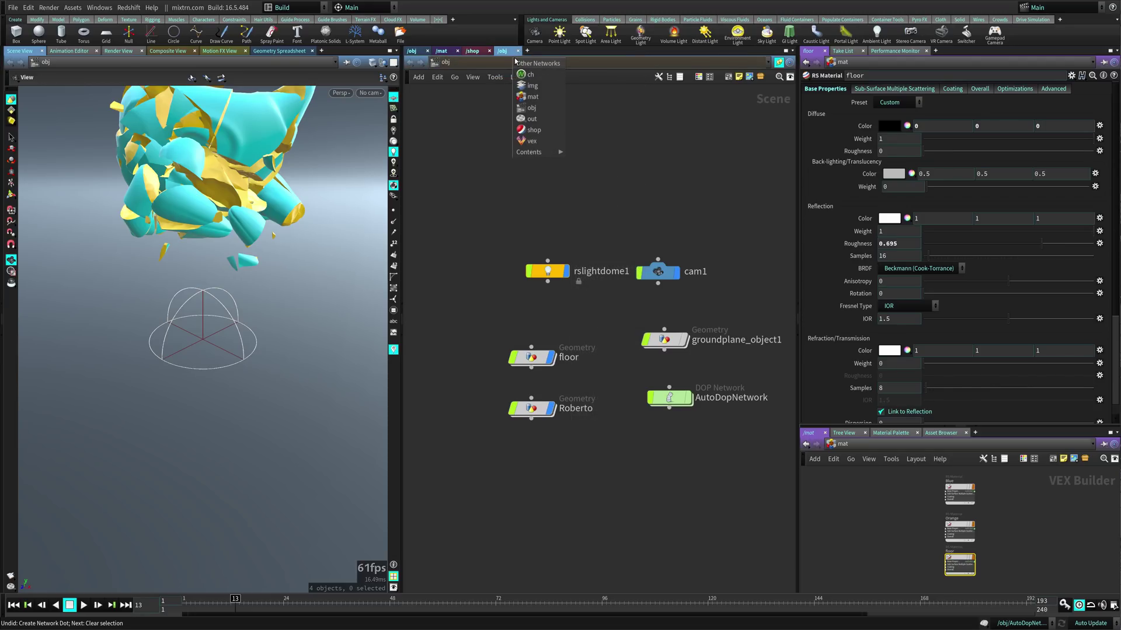
pyautogui.click(531, 109)
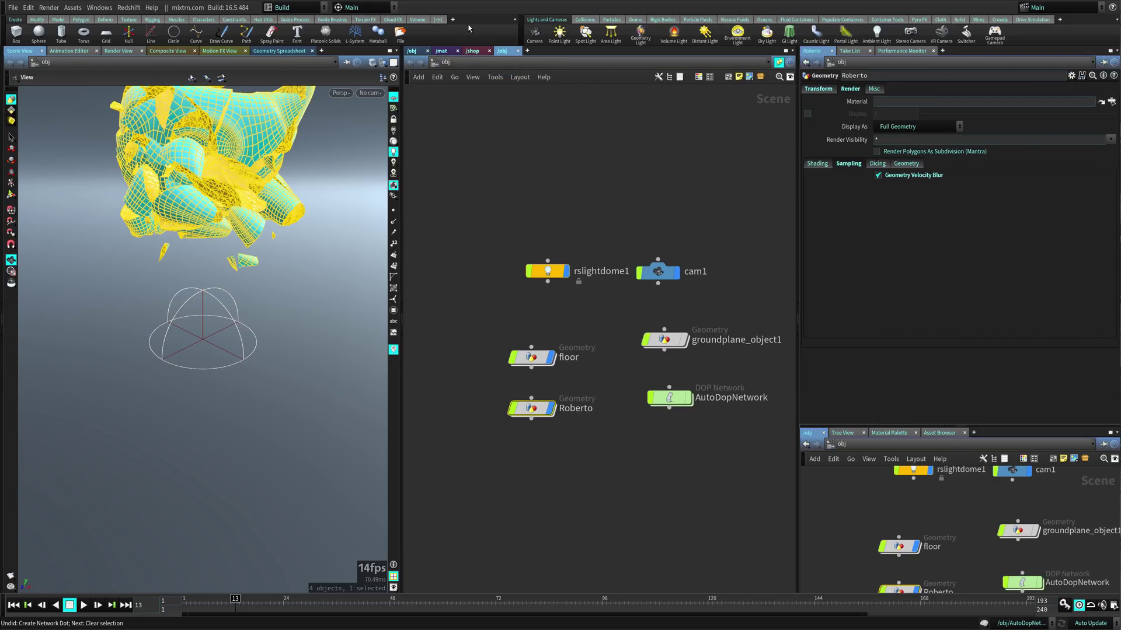
pyautogui.click(486, 62)
pyautogui.click(506, 124)
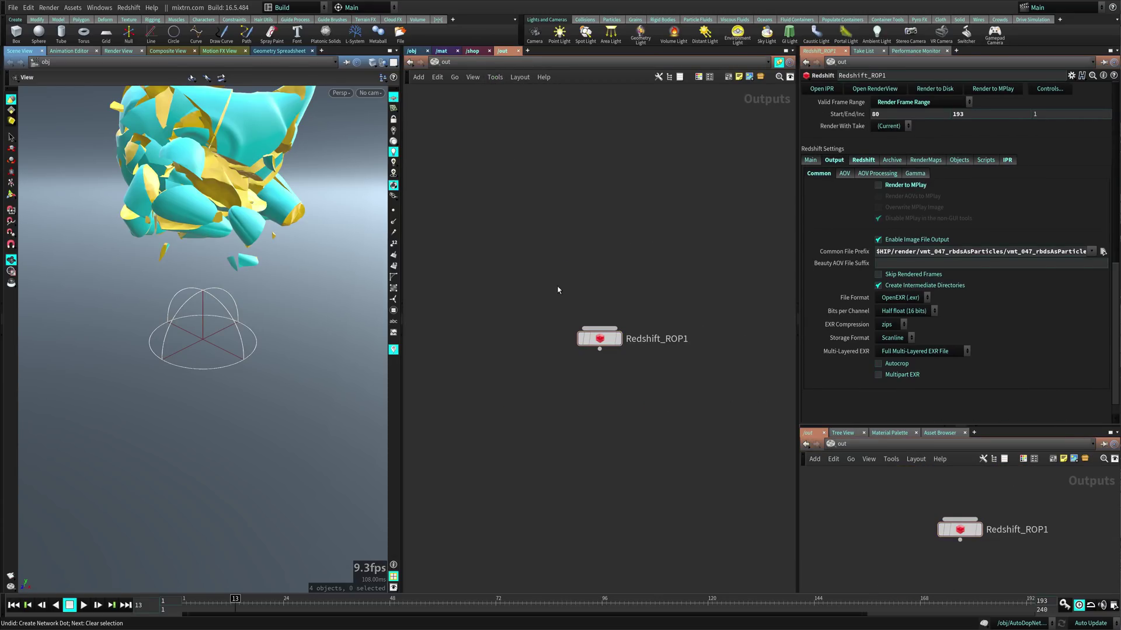
pyautogui.click(416, 51)
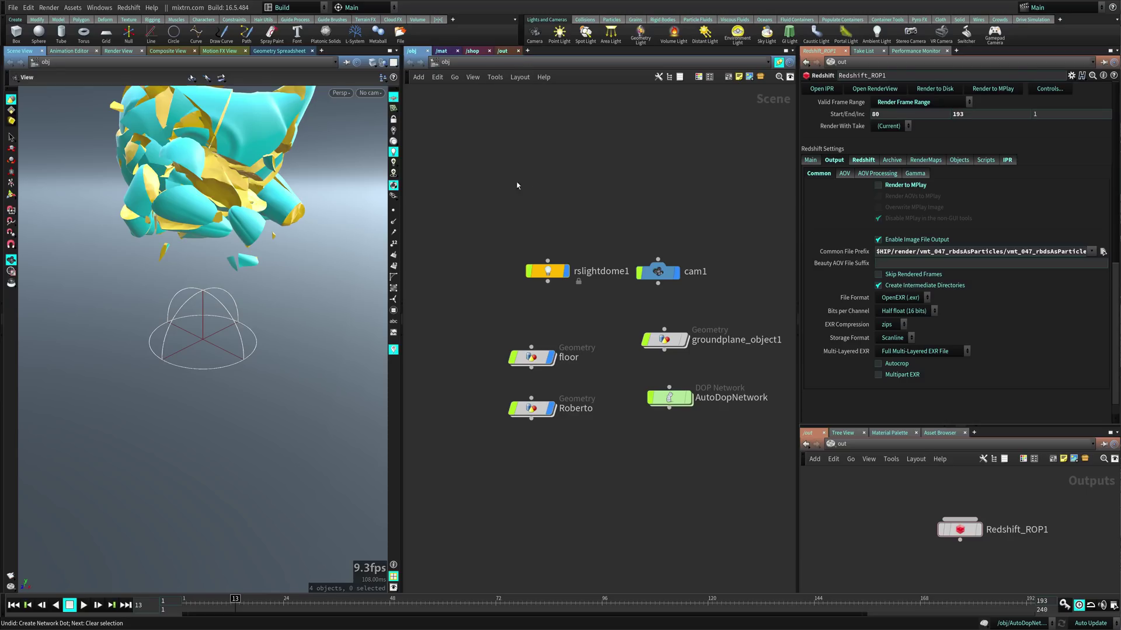
# - Toggle the shelf dock and leave it hidden to give the panes more height
pyautogui.click(361, 14)
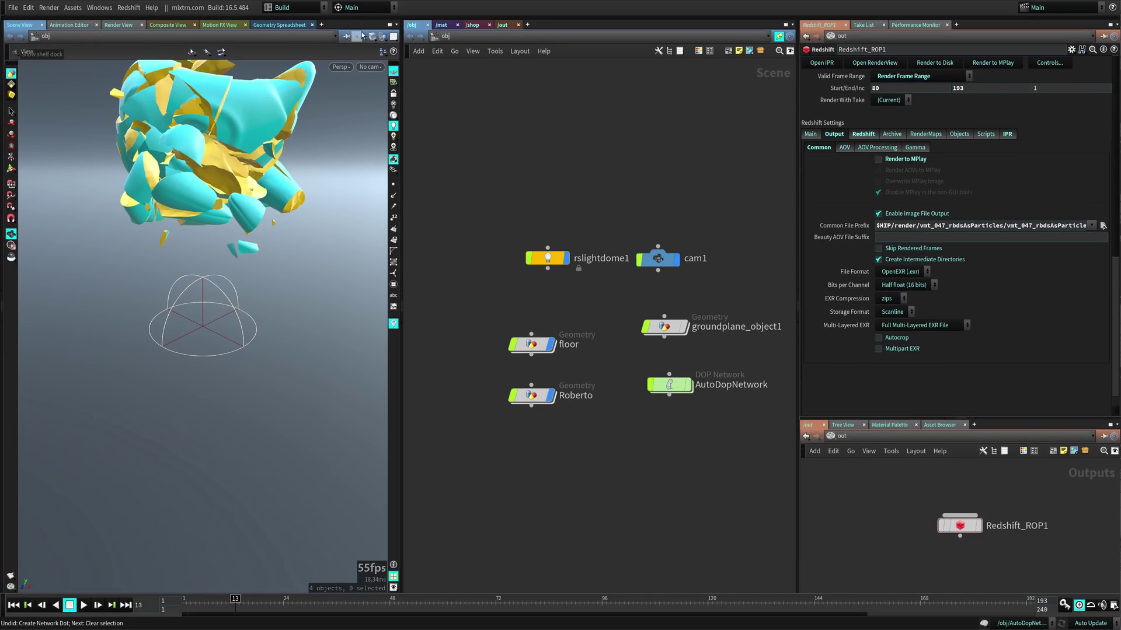
pyautogui.click(393, 18)
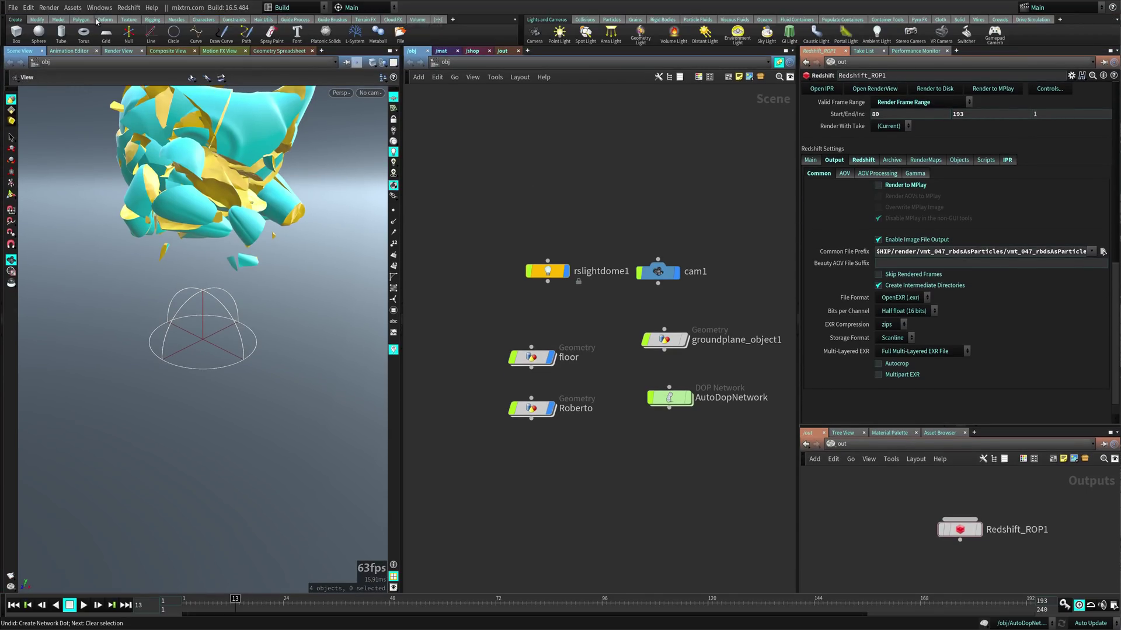
pyautogui.click(3, 39)
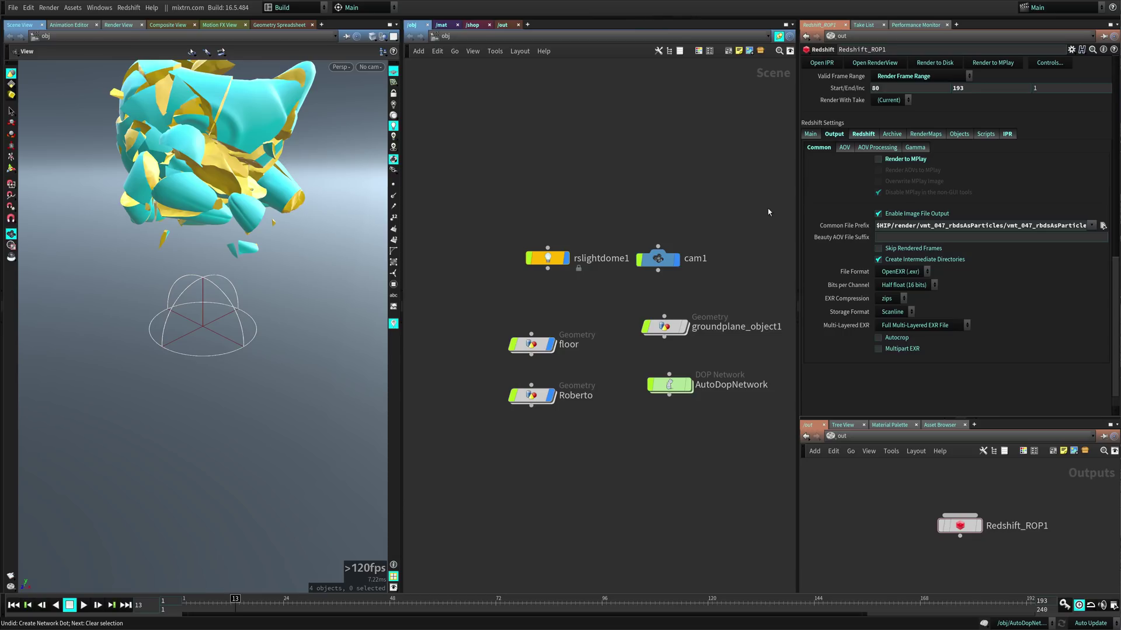
# - Widen the middle network pane by narrowing the parameters column and the scene view
pyautogui.moveTo(798, 203); pyautogui.dragTo(835, 210)
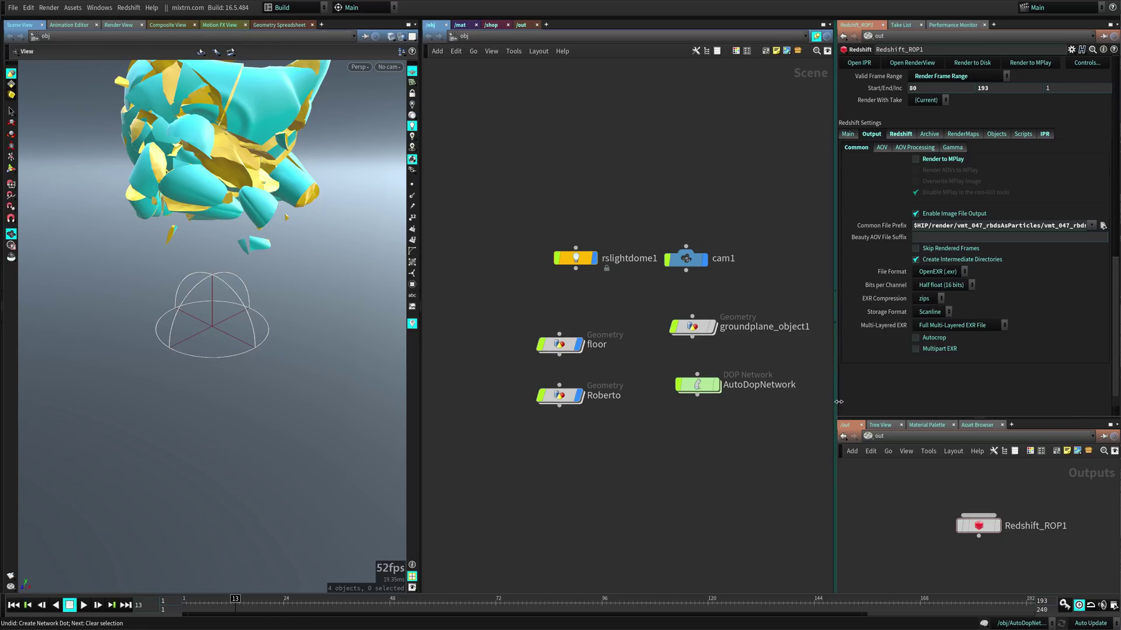
pyautogui.moveTo(836, 402); pyautogui.dragTo(837, 403)
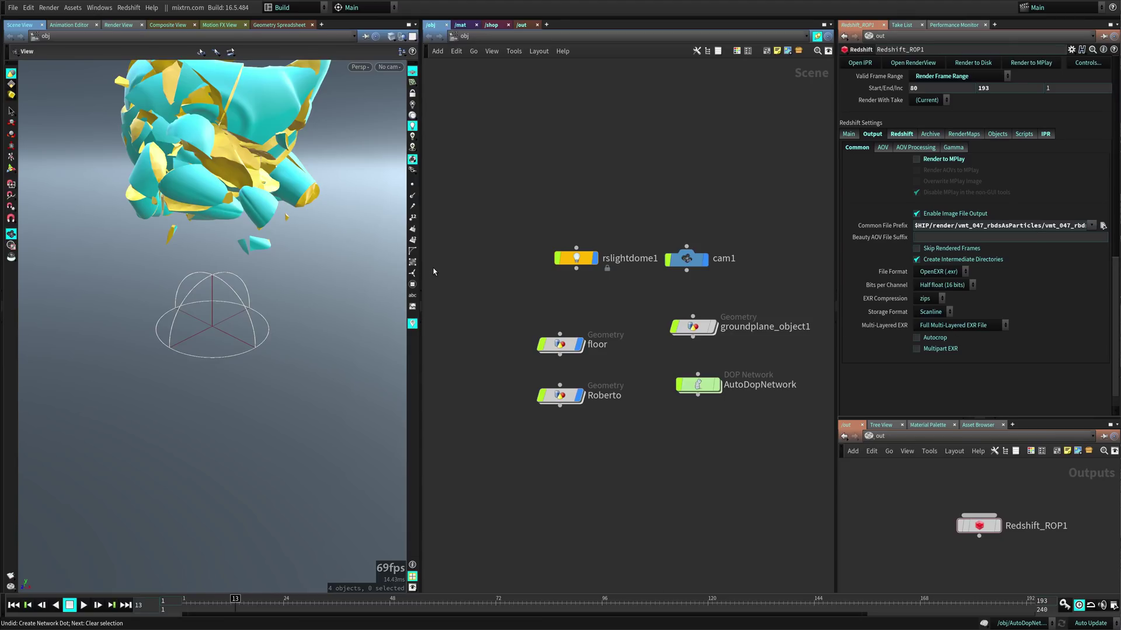
pyautogui.moveTo(421, 269); pyautogui.dragTo(392, 270)
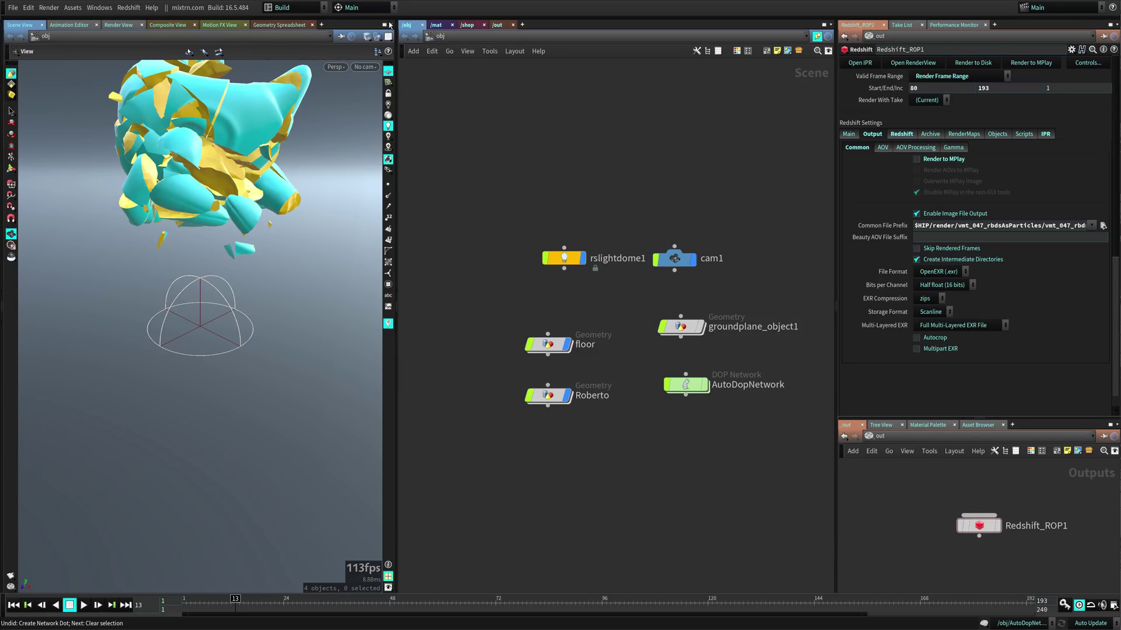
# - Split the scene view top/bottom, shrink the new lower pane and change it to a Python Shell
pyautogui.click(389, 25)
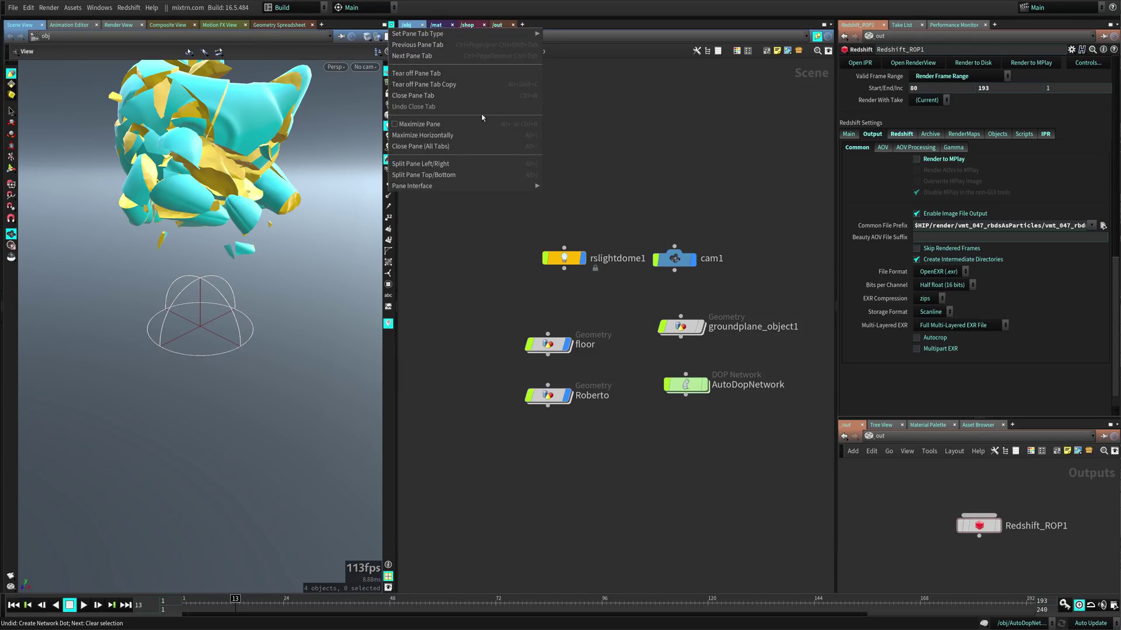
pyautogui.click(470, 175)
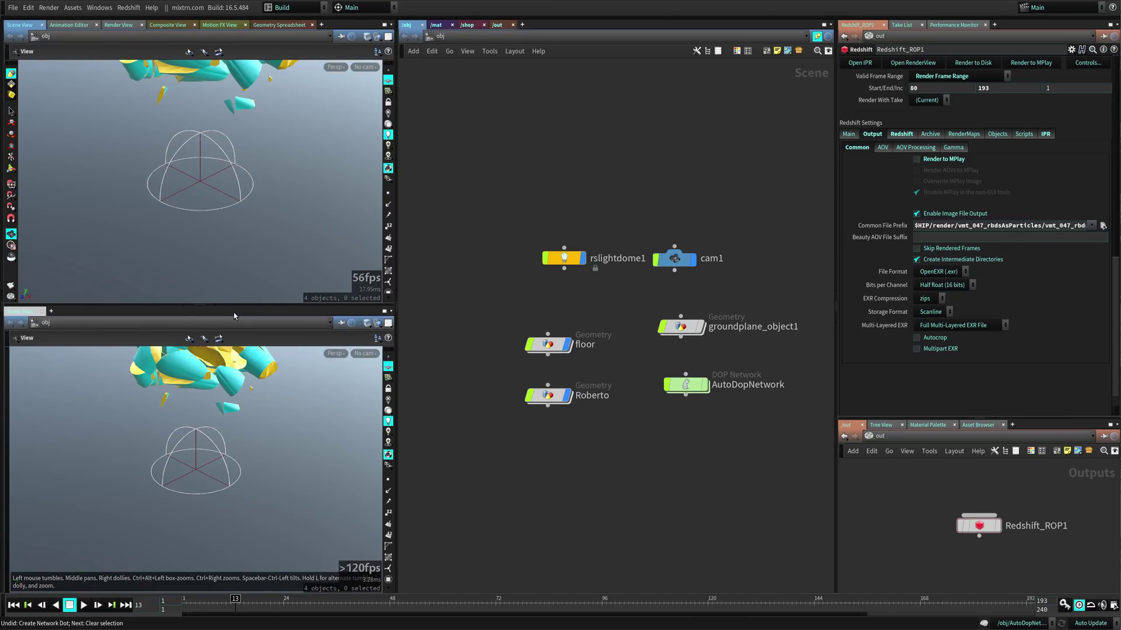
pyautogui.moveTo(233, 307); pyautogui.dragTo(248, 443)
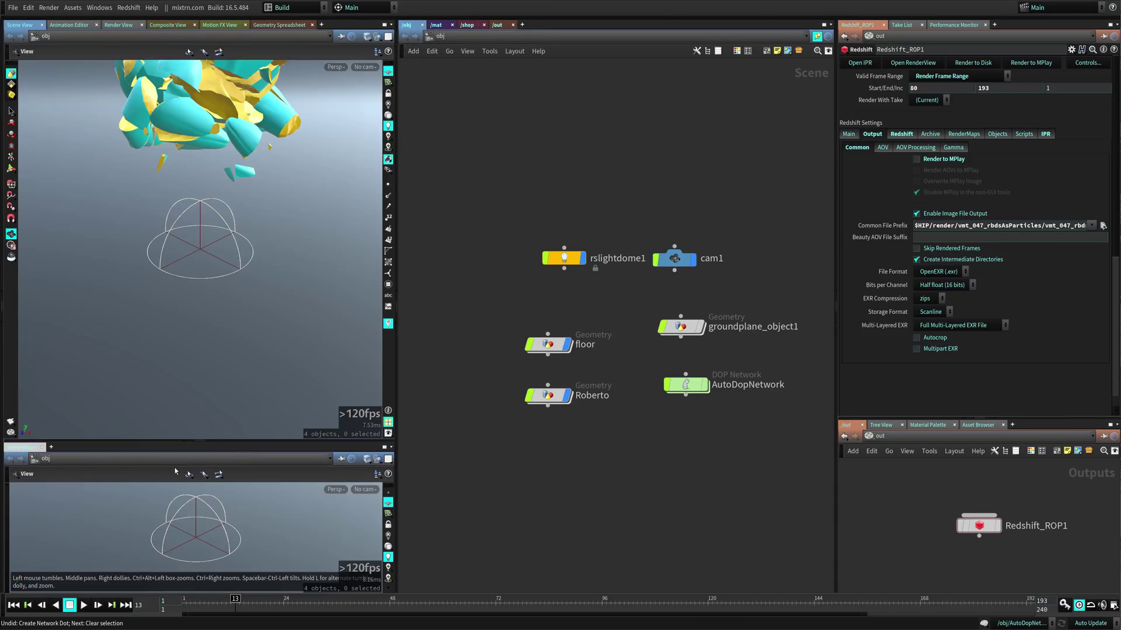
pyautogui.click(51, 447)
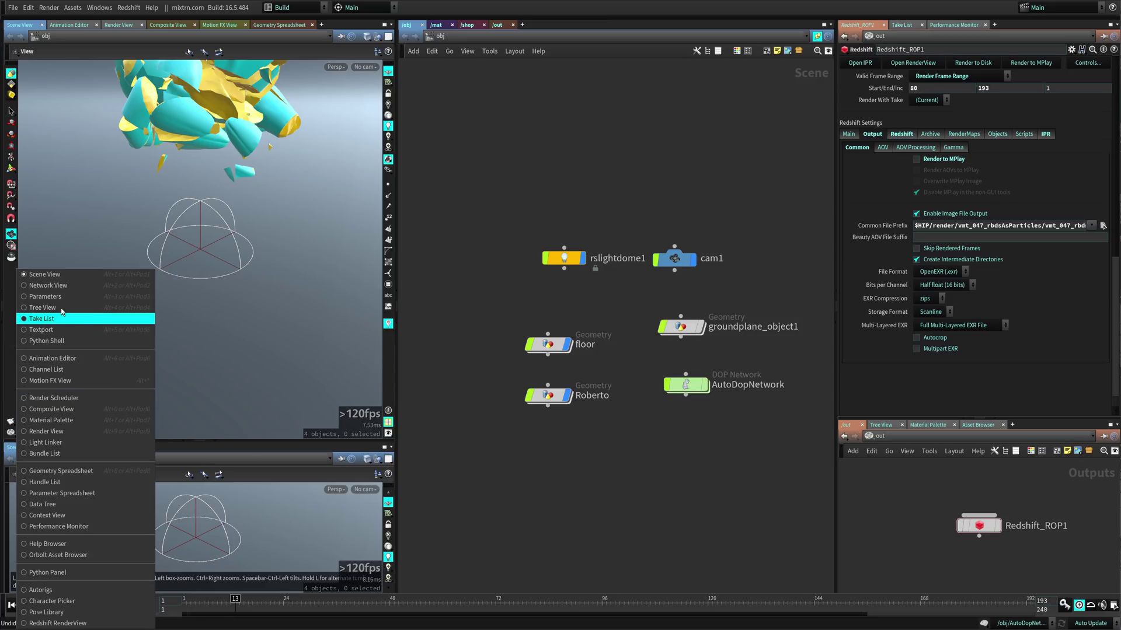
pyautogui.click(67, 340)
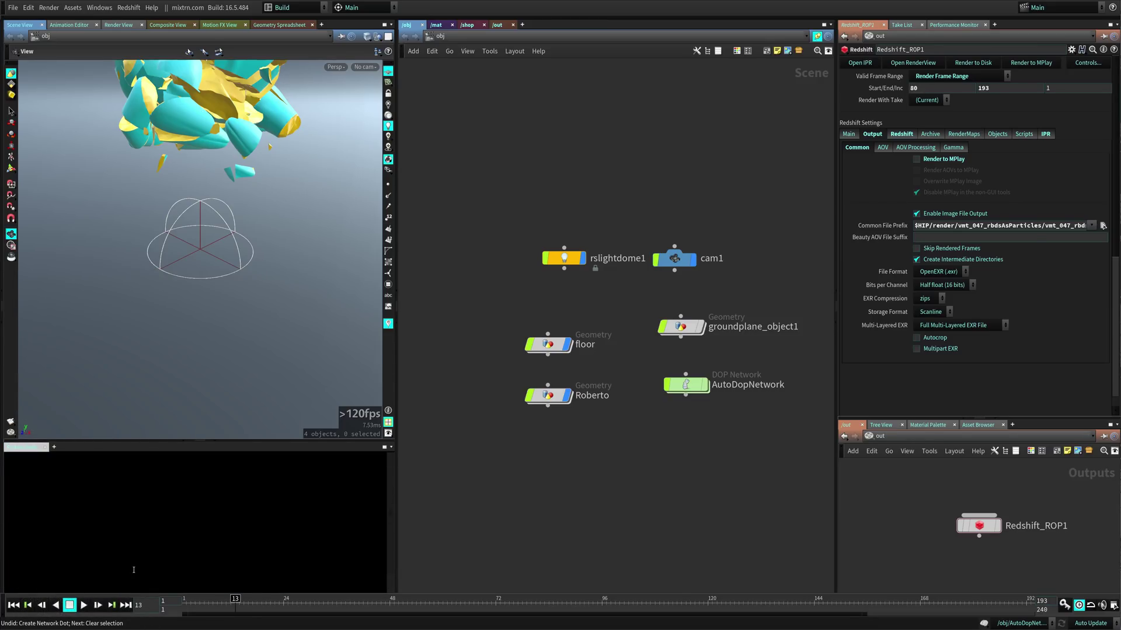
# - Try a Geometry Spreadsheet tab beside the Python Shell and close it again
pyautogui.click(54, 447)
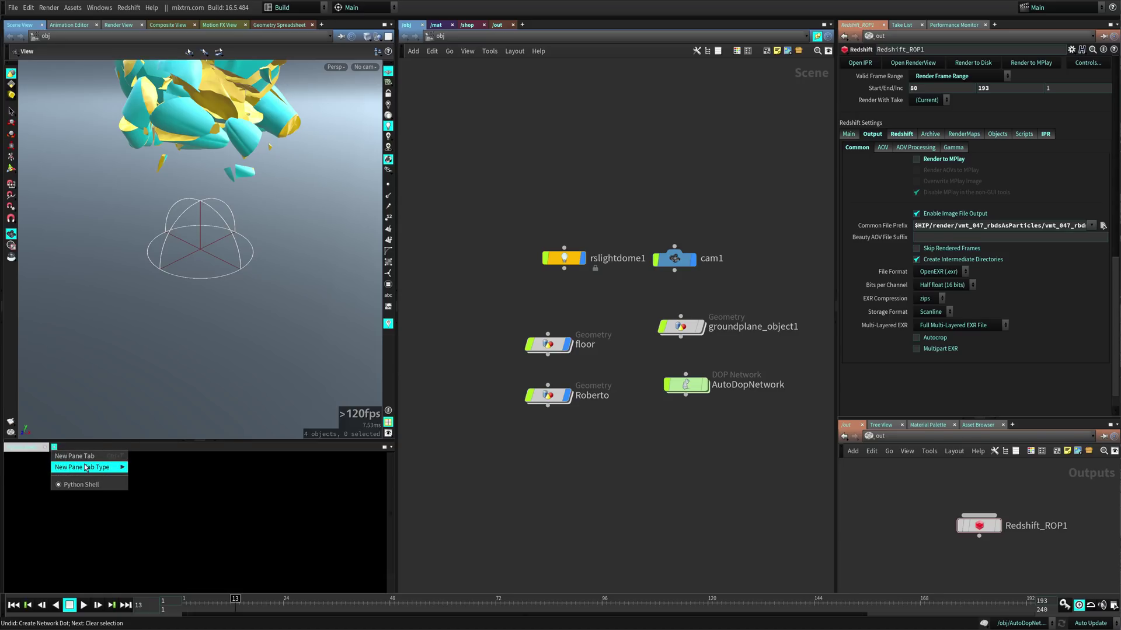
pyautogui.moveTo(95, 468)
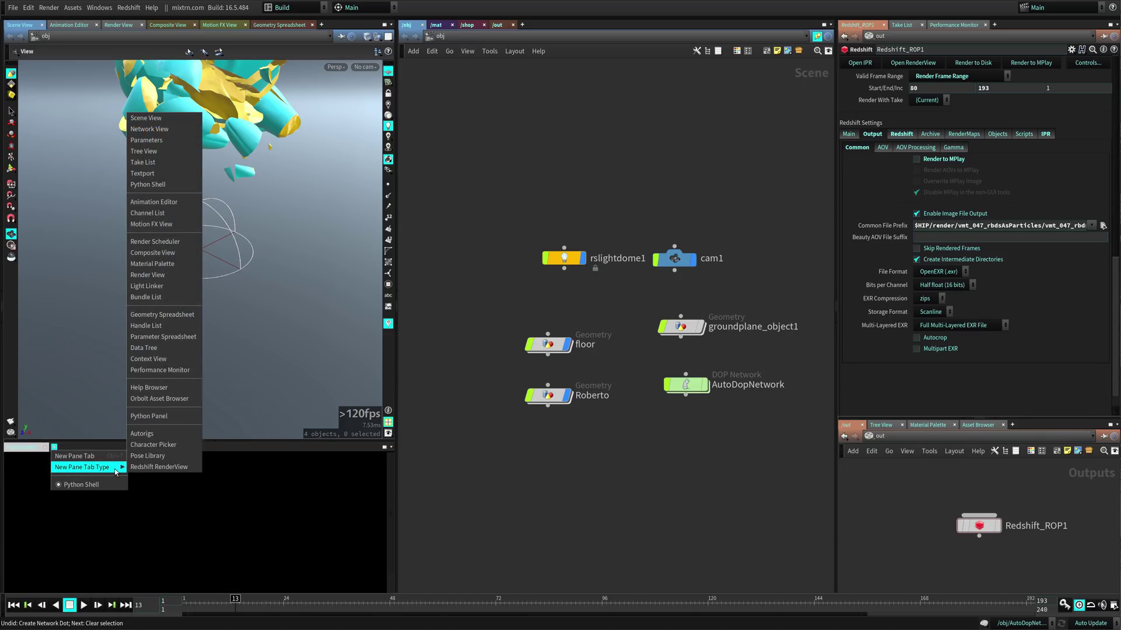
pyautogui.click(182, 314)
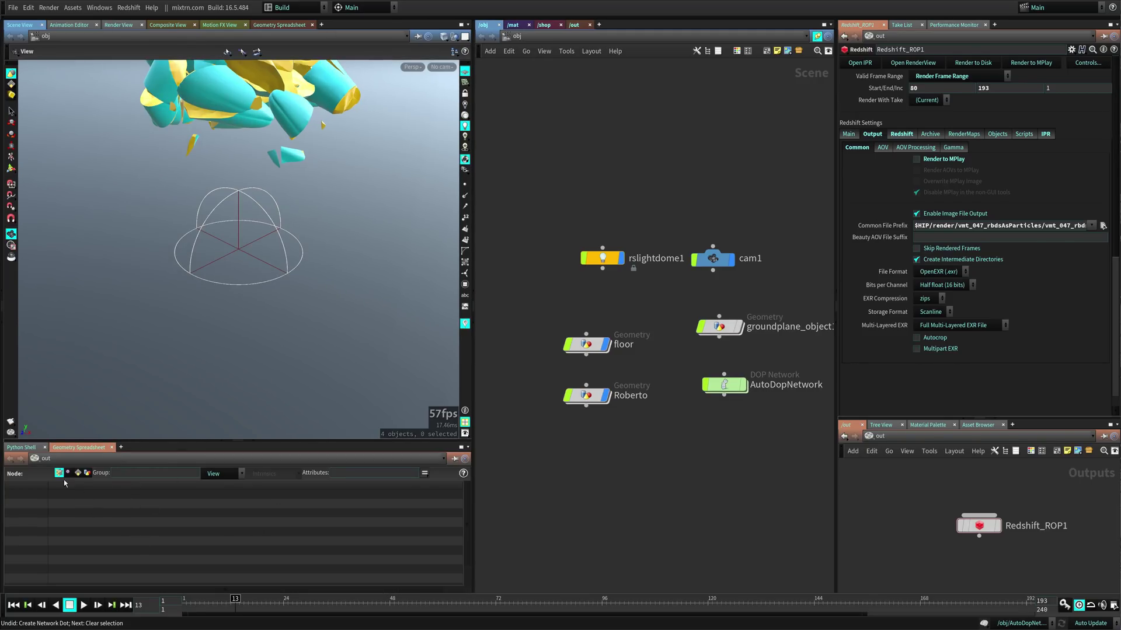
pyautogui.click(111, 447)
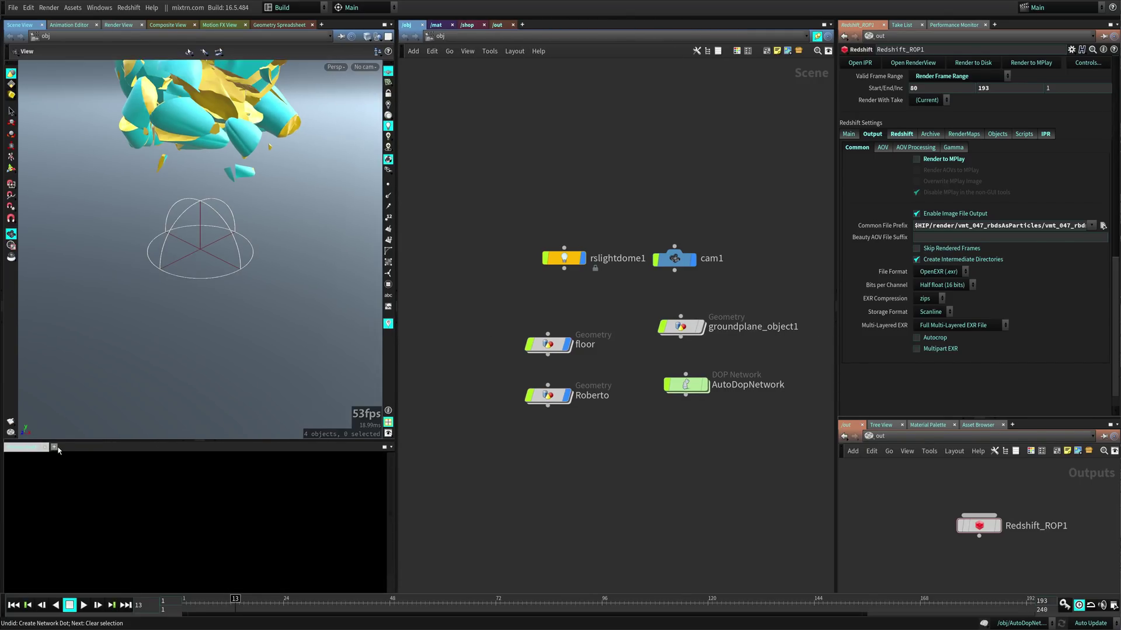
# - Try splitting the Python Shell pane left/right, making the new pane a Geometry Spreadsheet and widening it
pyautogui.click(391, 447)
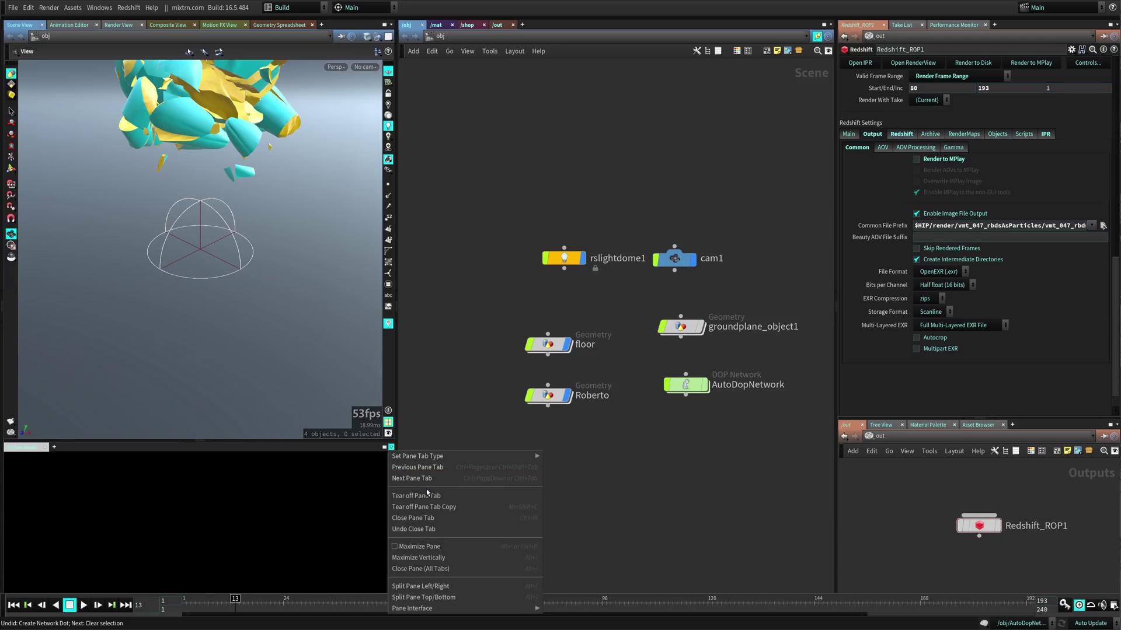
pyautogui.click(470, 586)
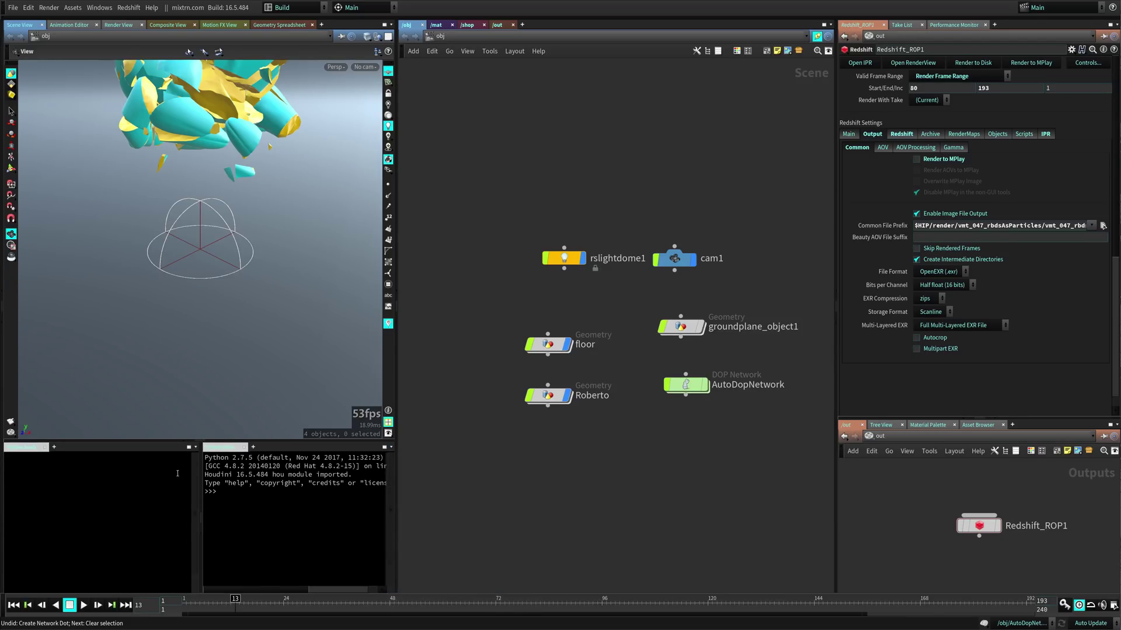
pyautogui.rightClick(232, 448)
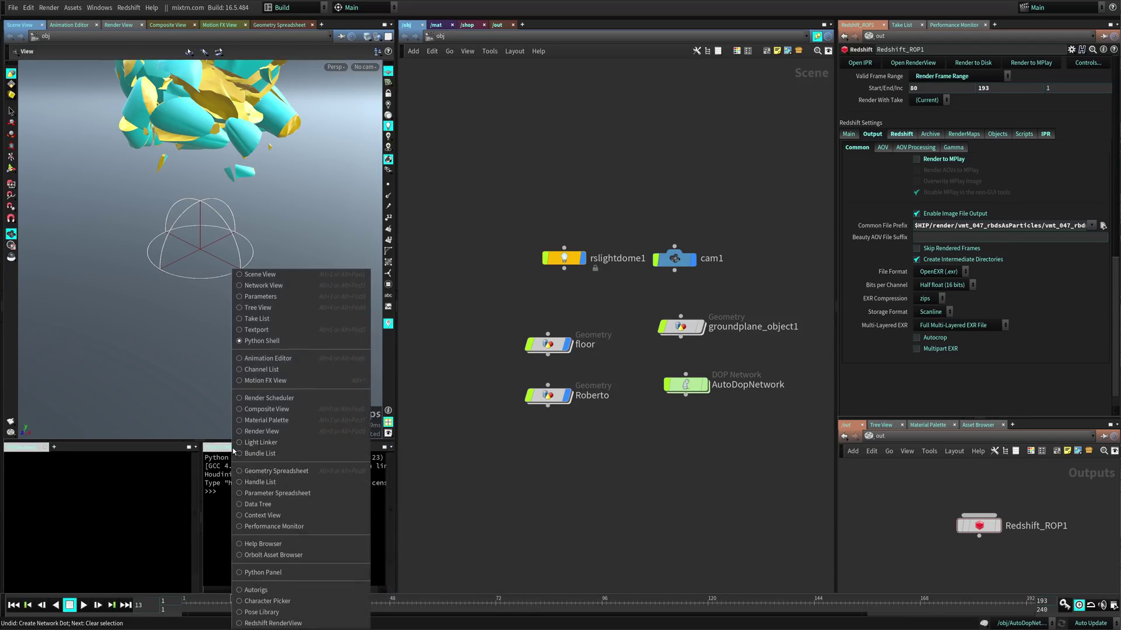
pyautogui.click(292, 468)
pyautogui.moveTo(199, 490); pyautogui.dragTo(111, 488)
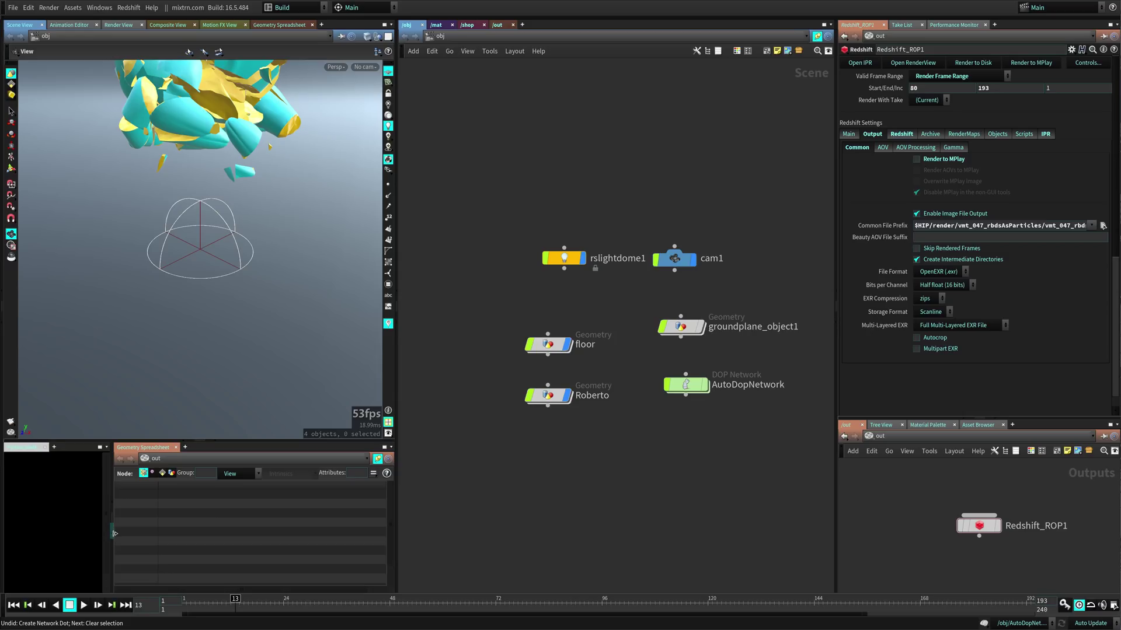
# - Collapse and restore the split-off Geometry Spreadsheet pane, and close it
pyautogui.click(115, 534)
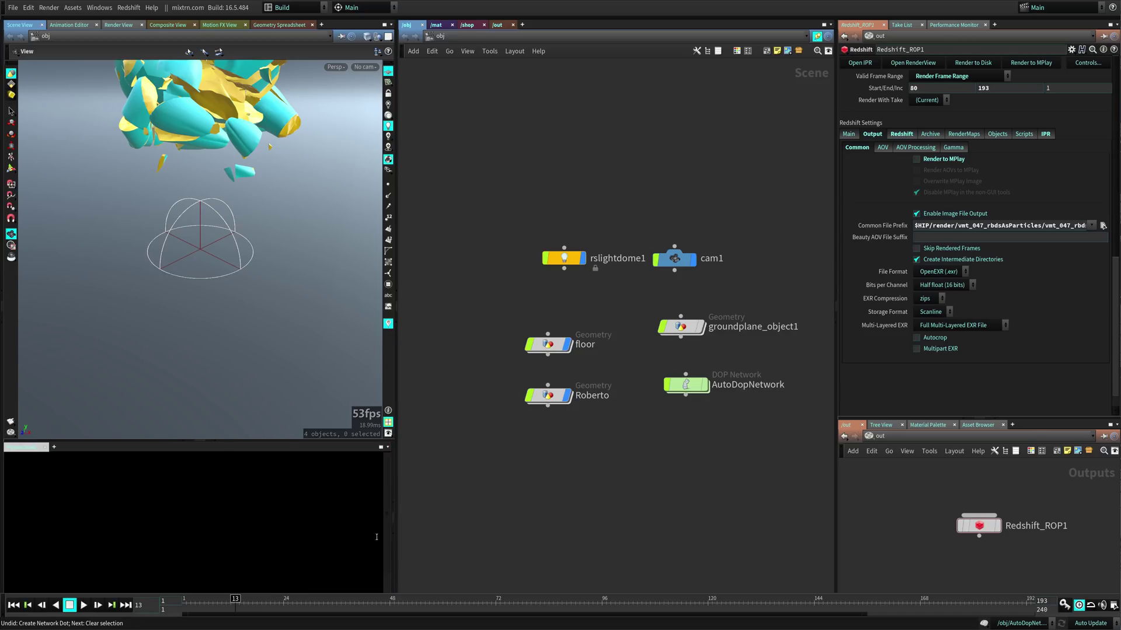
pyautogui.click(392, 506)
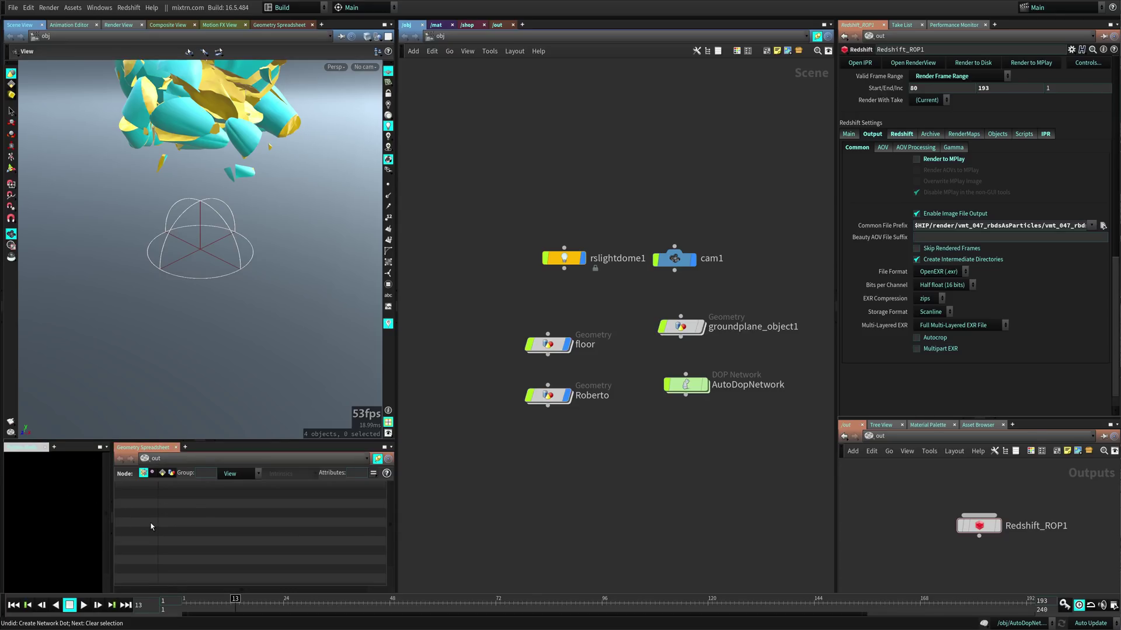
pyautogui.click(175, 447)
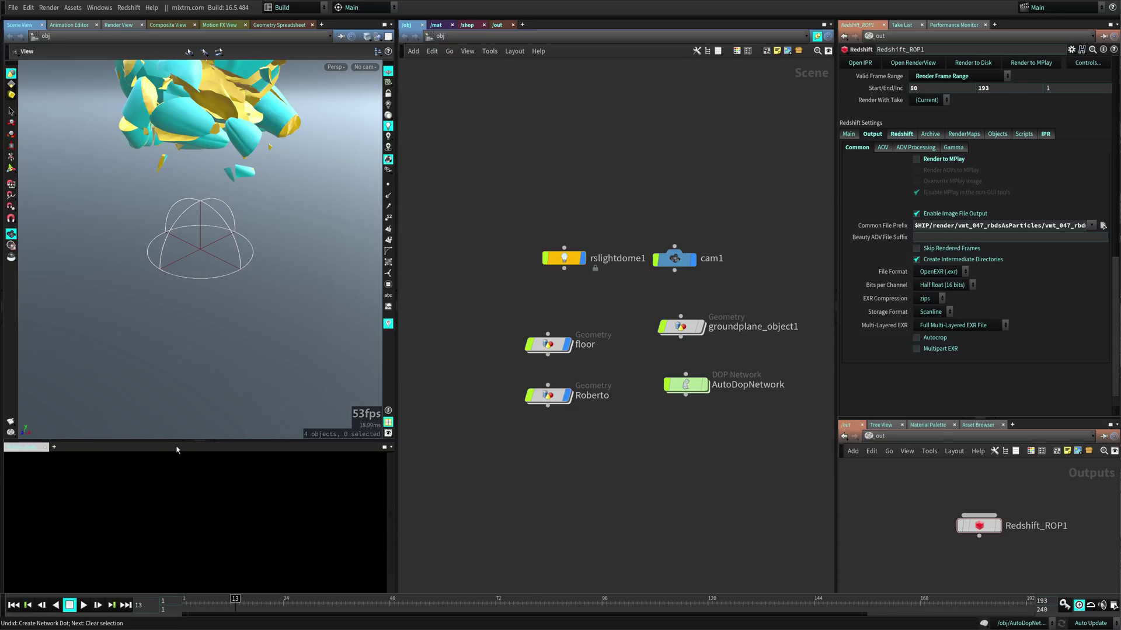
# - Add a Geometry Spreadsheet tab to the Python Shell pane
pyautogui.click(55, 448)
pyautogui.moveTo(76, 468)
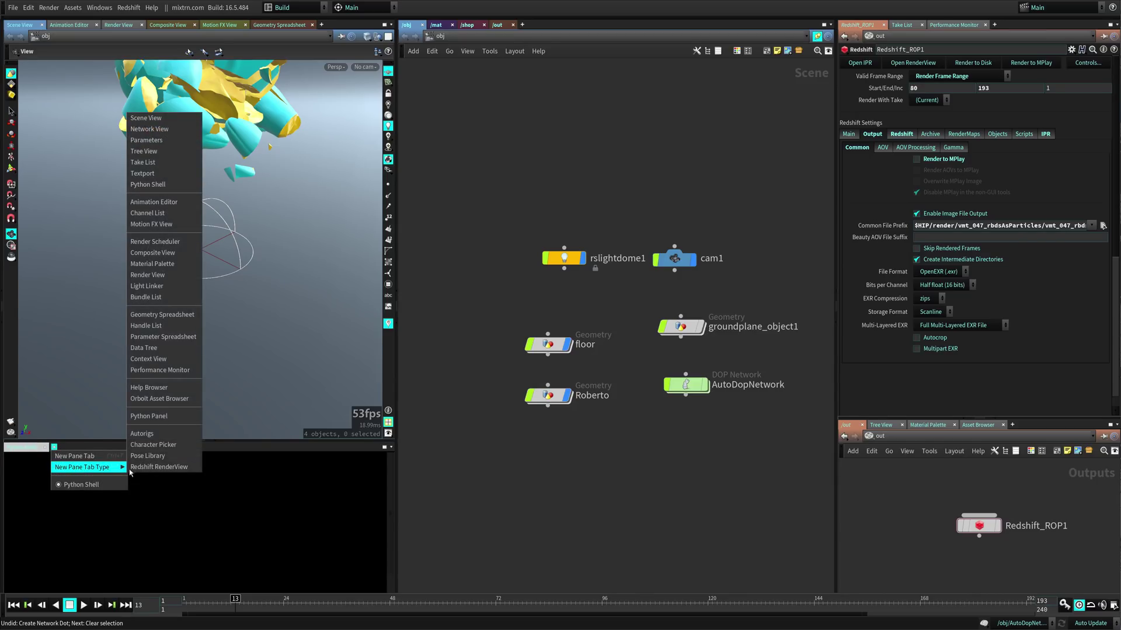
pyautogui.click(164, 314)
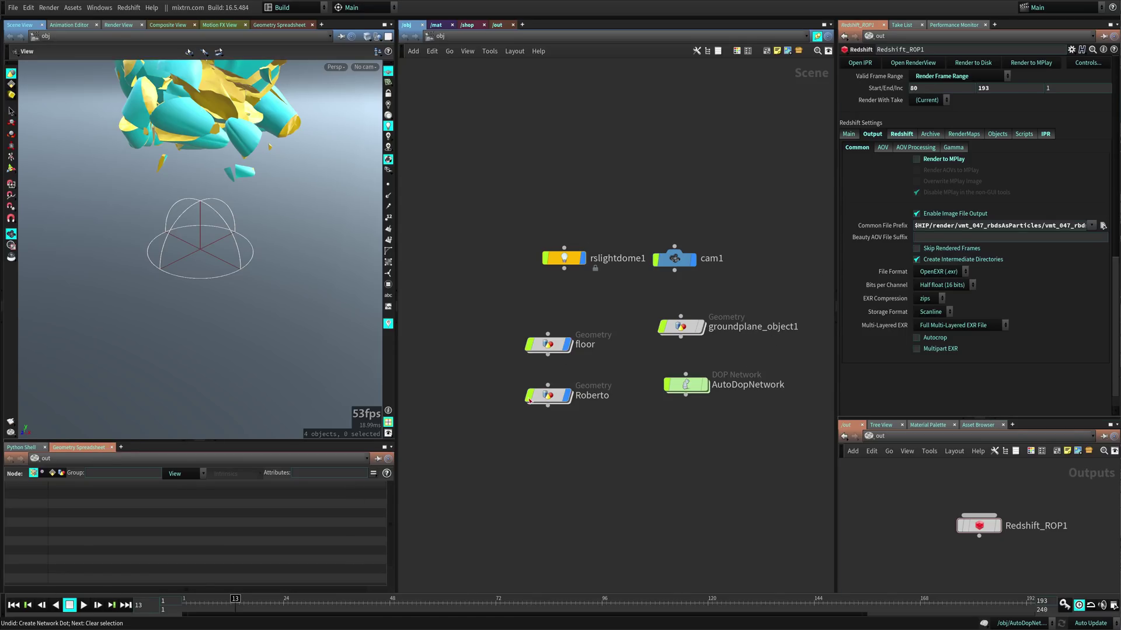
# - Save the current layout as a new desktop named myname and dismiss the confirmation
pyautogui.click(291, 7)
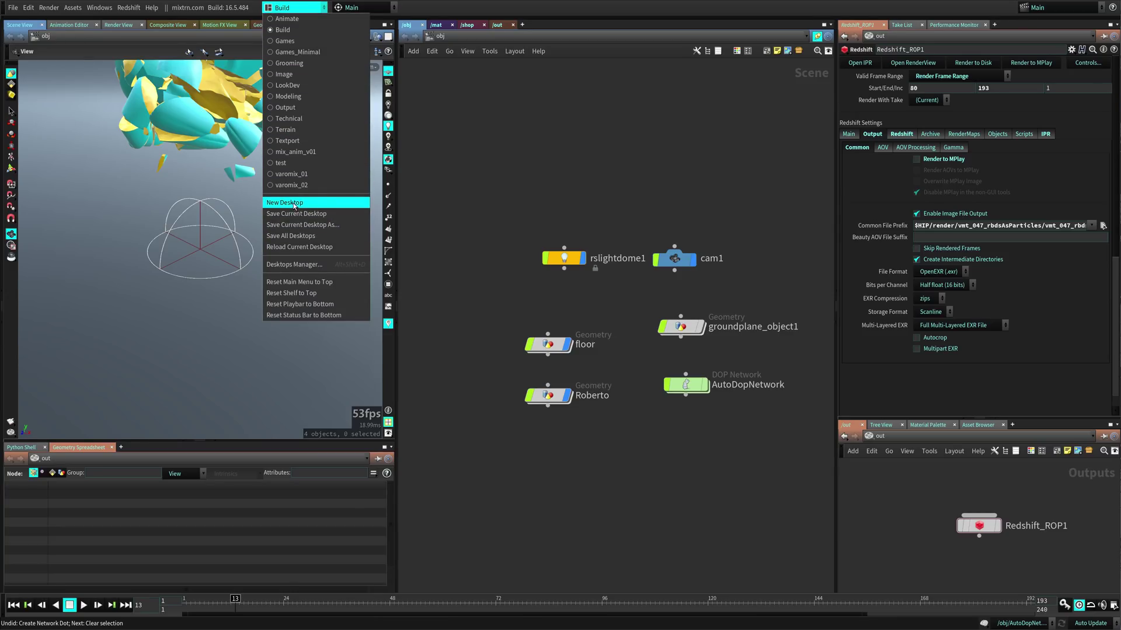
pyautogui.click(331, 226)
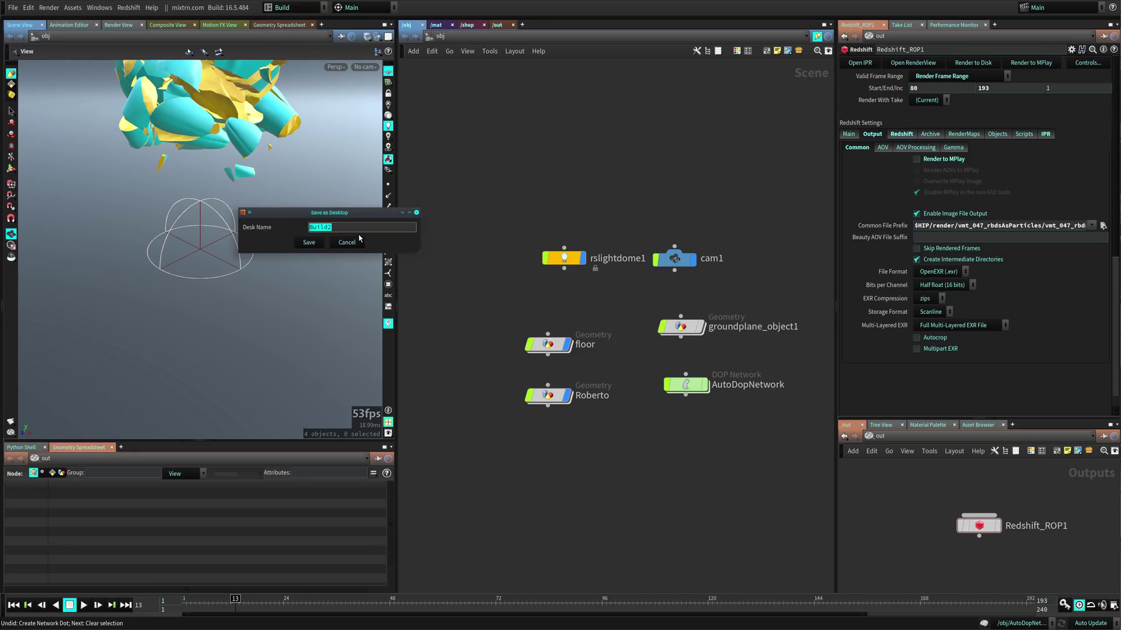
pyautogui.write('myname')
pyautogui.click(309, 242)
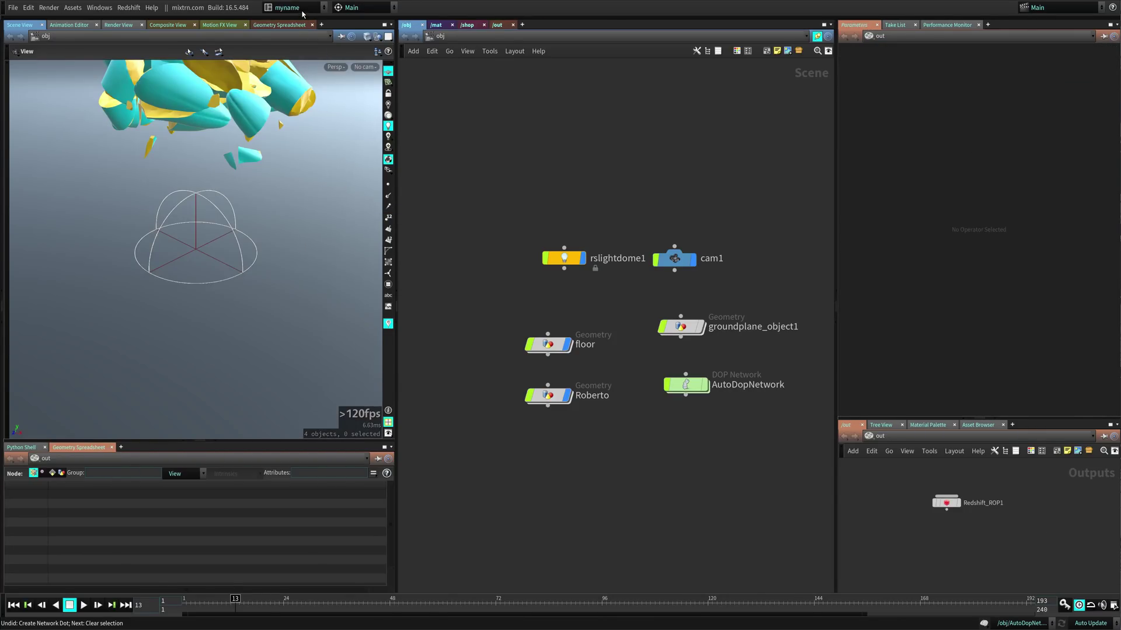
pyautogui.click(404, 276)
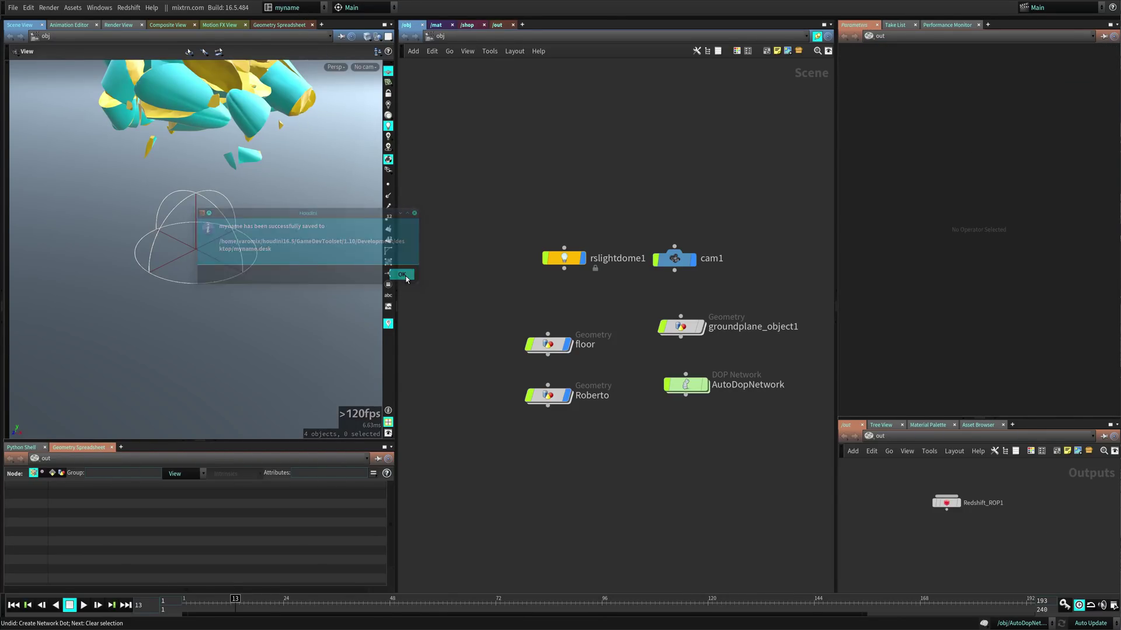
# - Unhide the scene view's tool strip and save the current desktop again under the same name
pyautogui.click(7, 209)
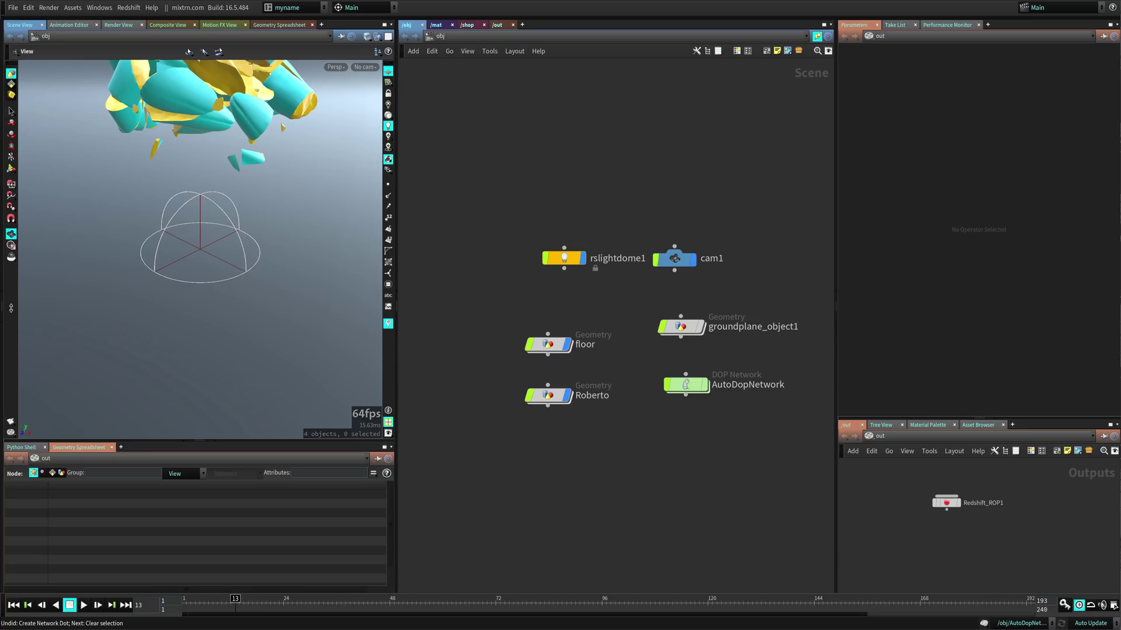
pyautogui.click(320, 8)
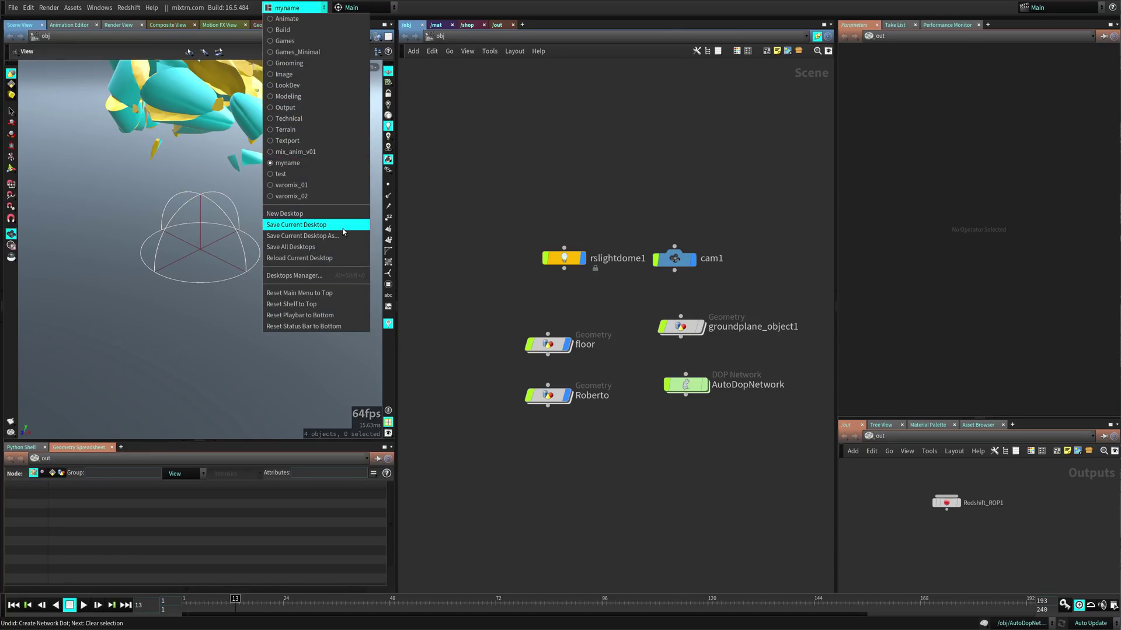
pyautogui.click(312, 228)
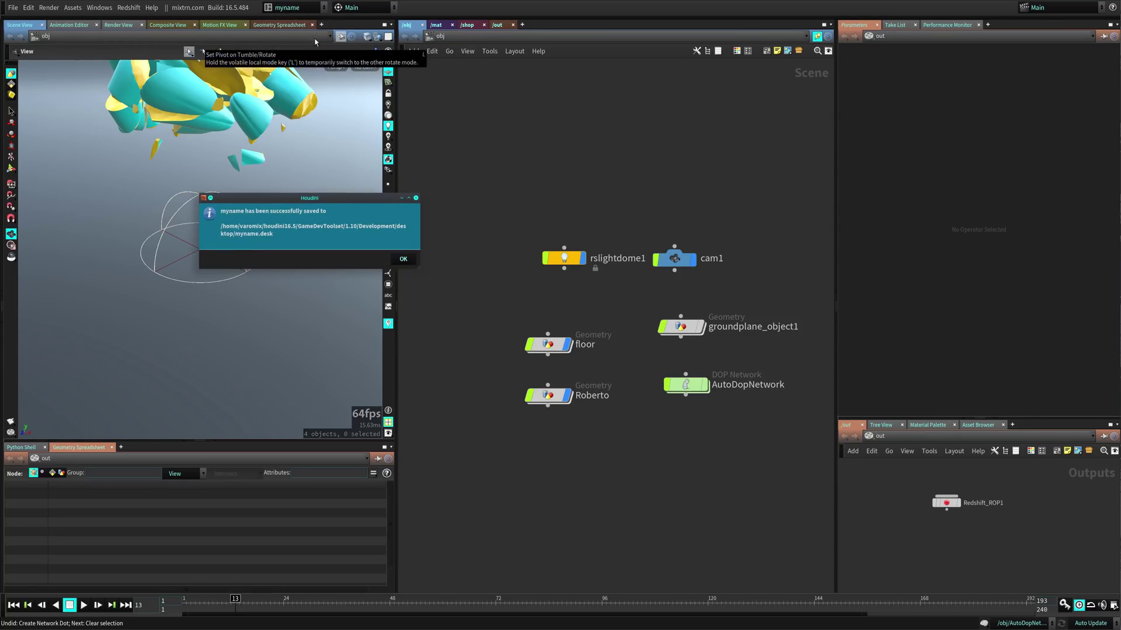
pyautogui.click(403, 258)
# - Choose myname as the Startup in Desktop option in the General User Interface preferences
pyautogui.click(298, 7)
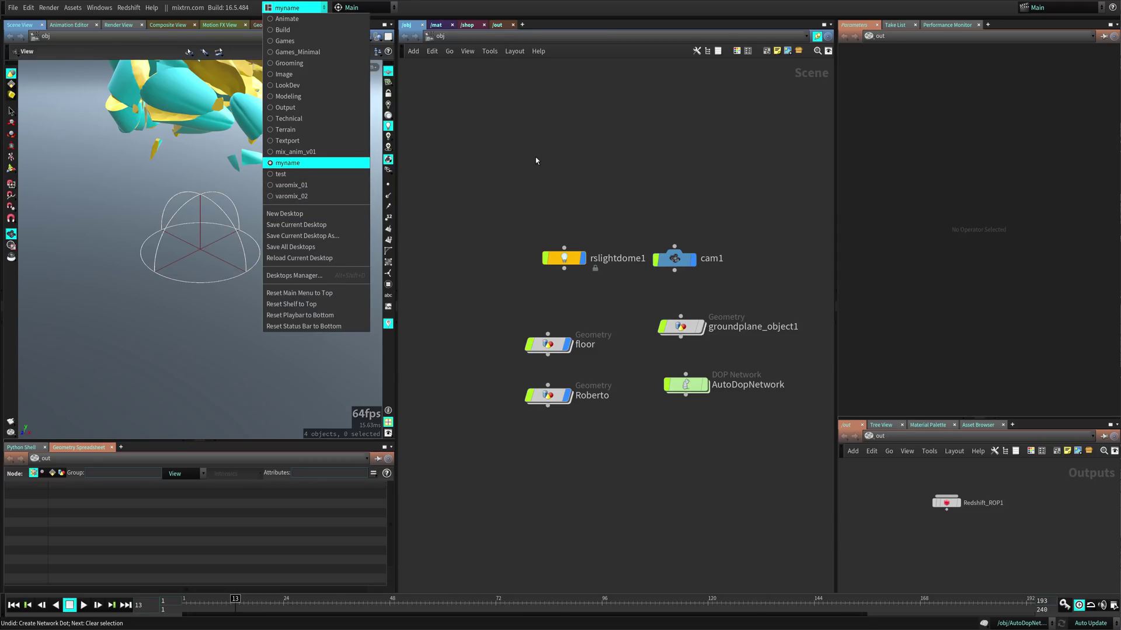
pyautogui.click(28, 67)
pyautogui.click(28, 7)
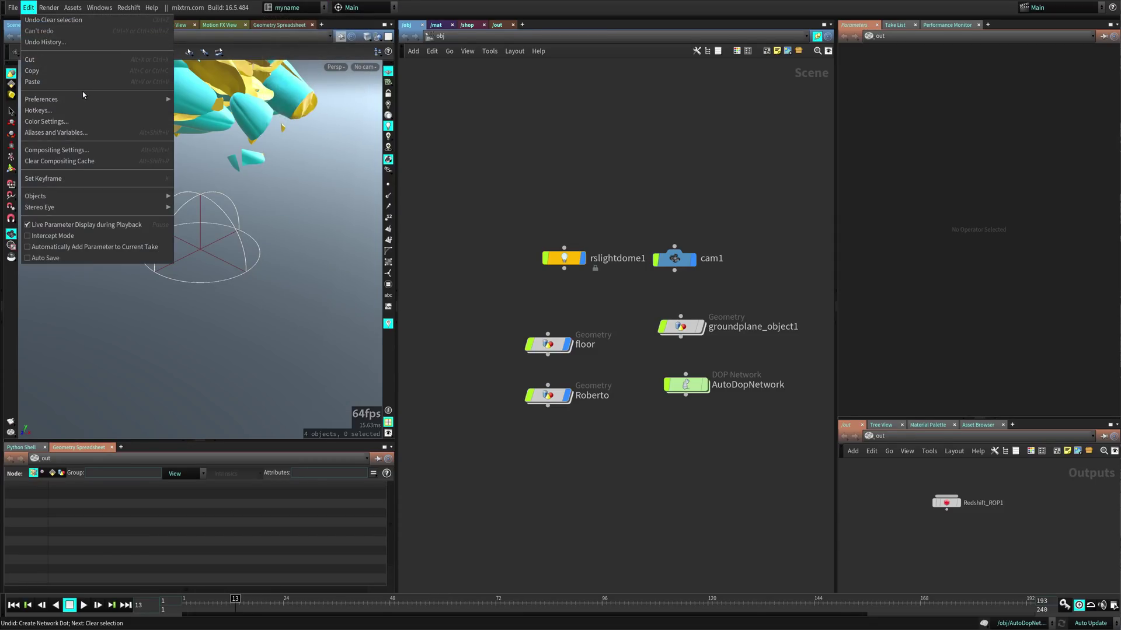
pyautogui.moveTo(88, 99)
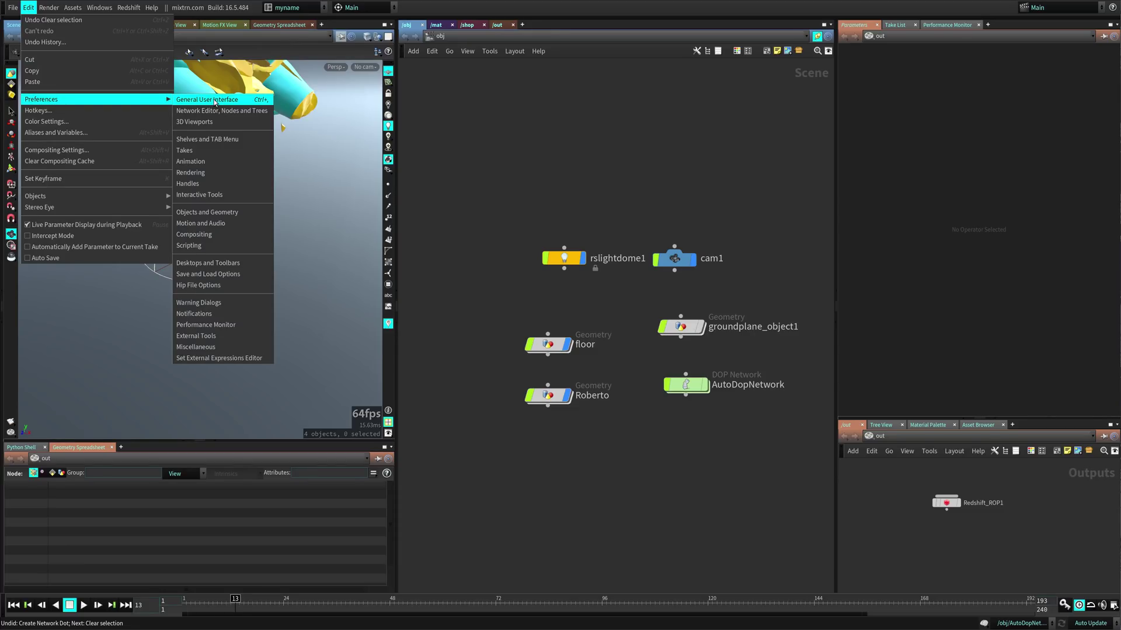
pyautogui.click(258, 100)
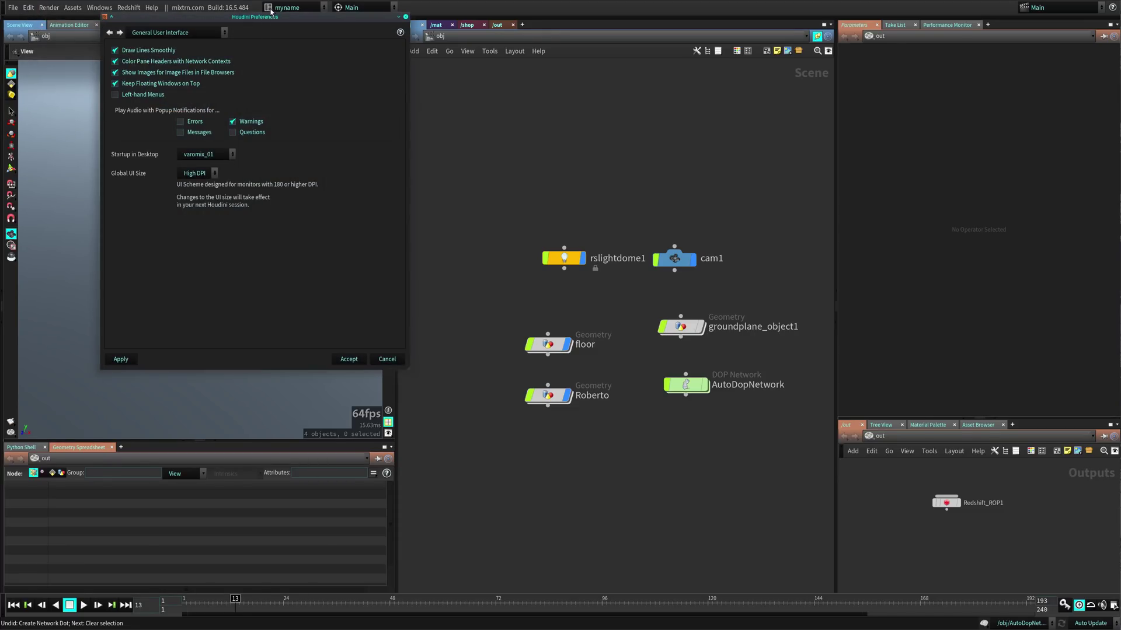
pyautogui.click(341, 245)
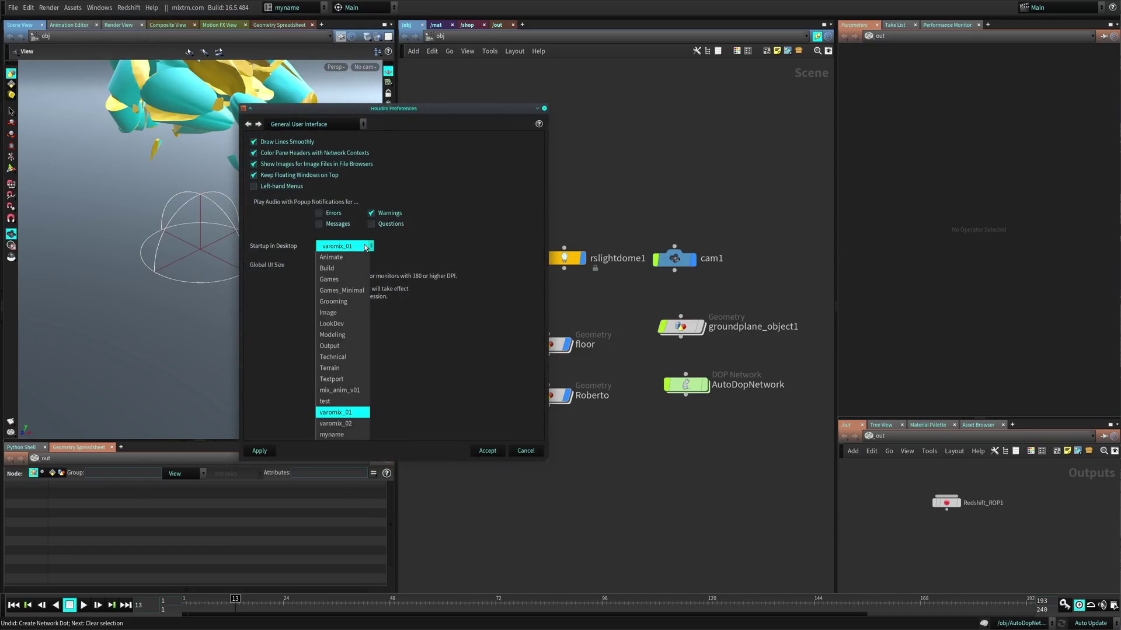
pyautogui.click(343, 435)
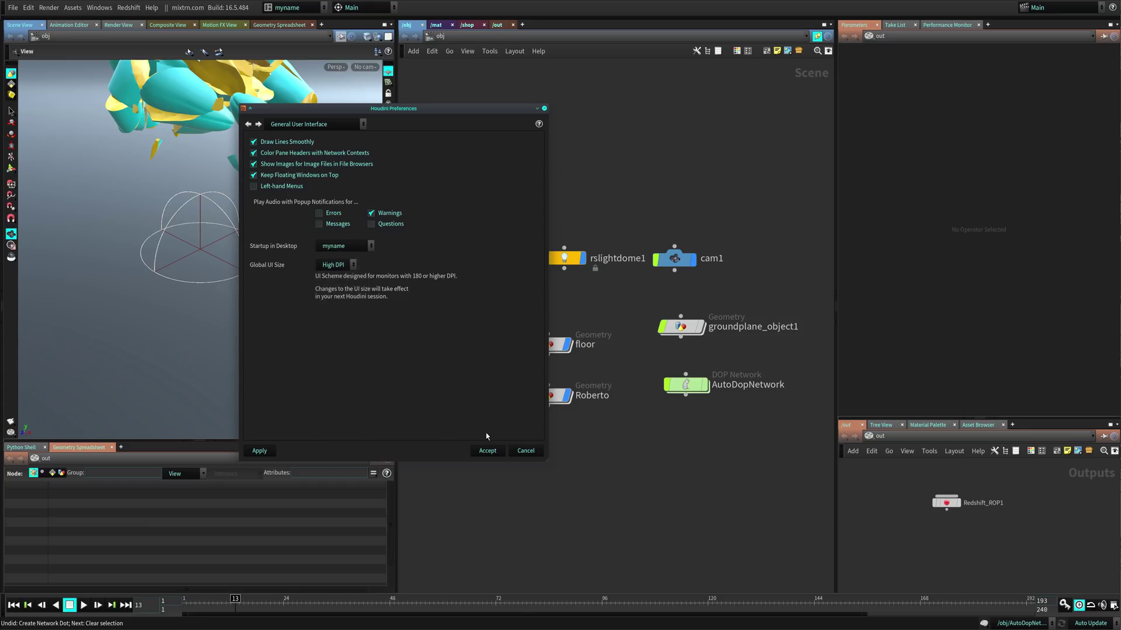
# - Switch Startup in Desktop back to varomix_01 and close the preferences without applying changes
pyautogui.click(344, 245)
pyautogui.click(343, 412)
pyautogui.click(524, 451)
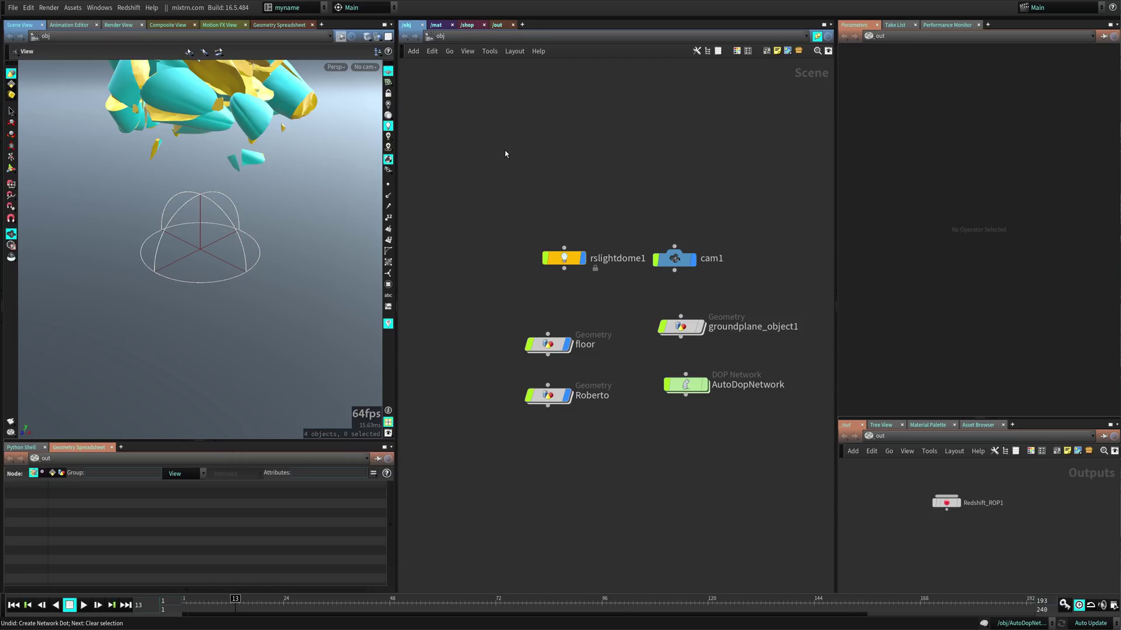